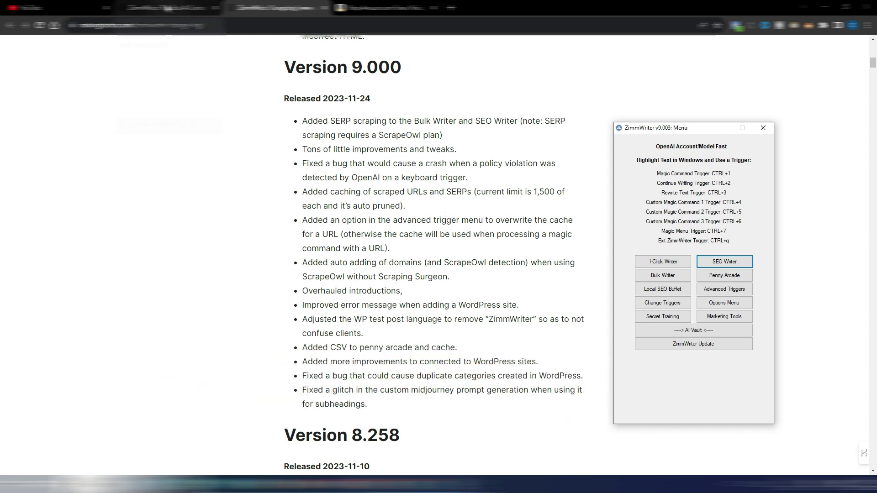
Switch to the ZimmWriter pricing page tab with the lifetime deal countdown
click(169, 8)
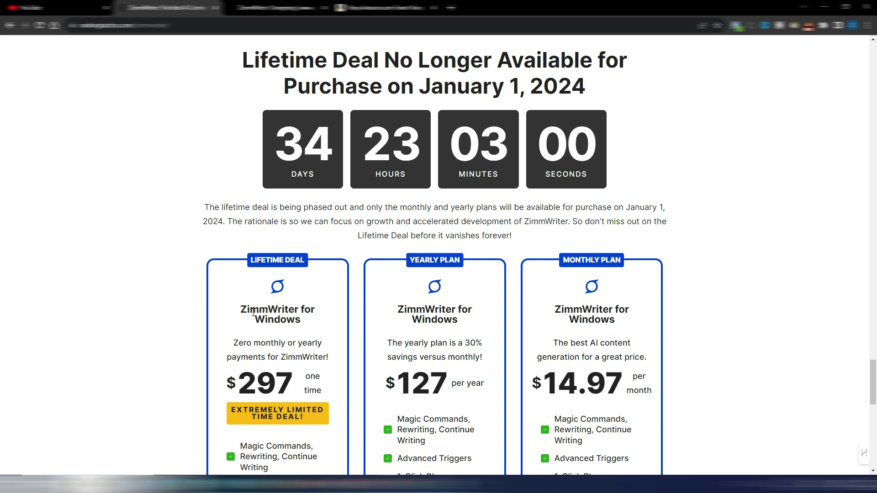
Scroll through the $297 lifetime, $127 yearly and $14.97 monthly ZimmWriter plan cards
scroll(180, 274, down, 1)
scroll(181, 274, up, 1)
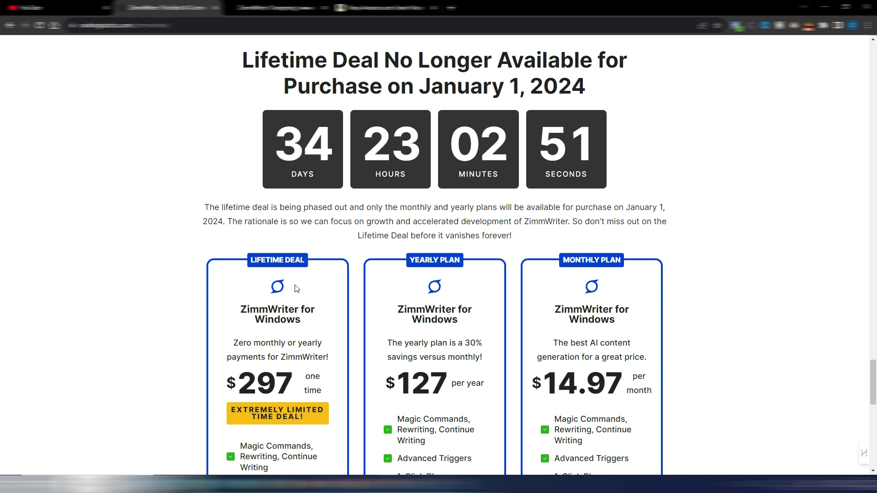
scroll(319, 299, down, 1)
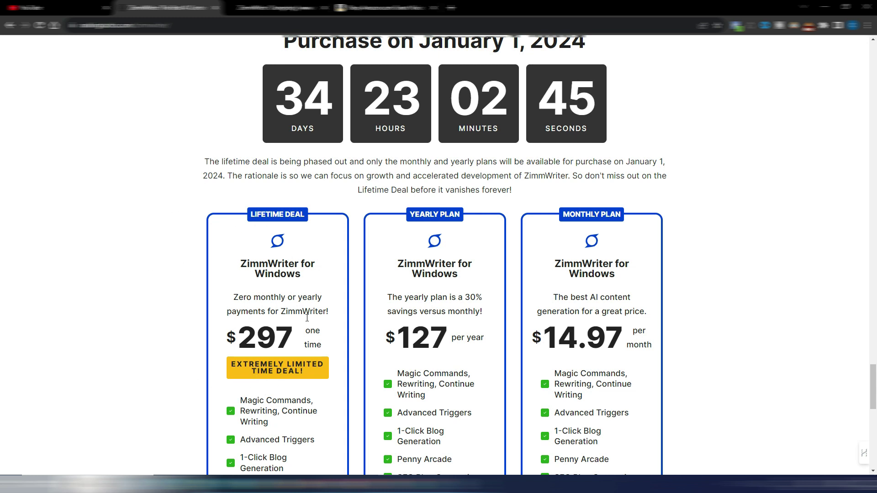
scroll(292, 322, down, 2)
scroll(300, 319, up, 3)
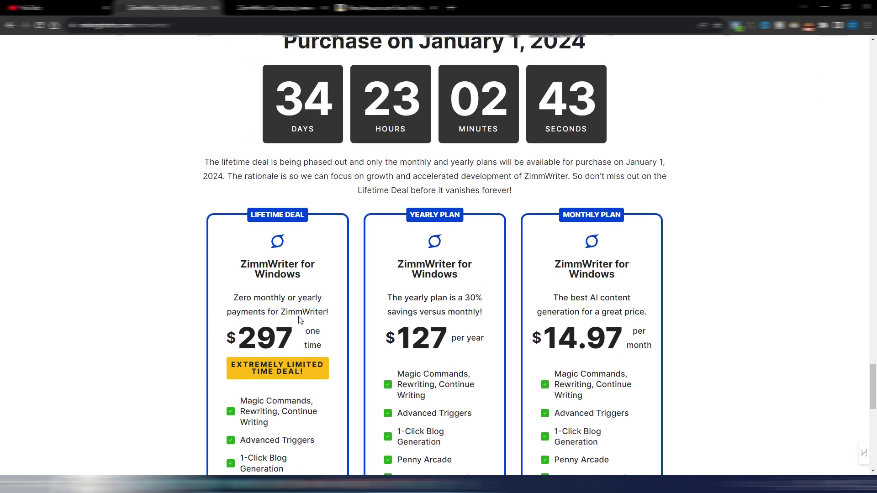
scroll(294, 311, down, 1)
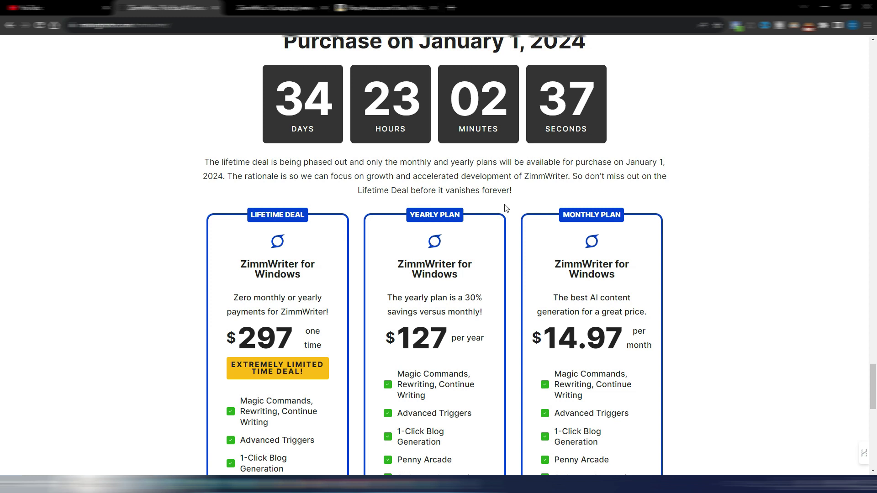
scroll(502, 203, up, 1)
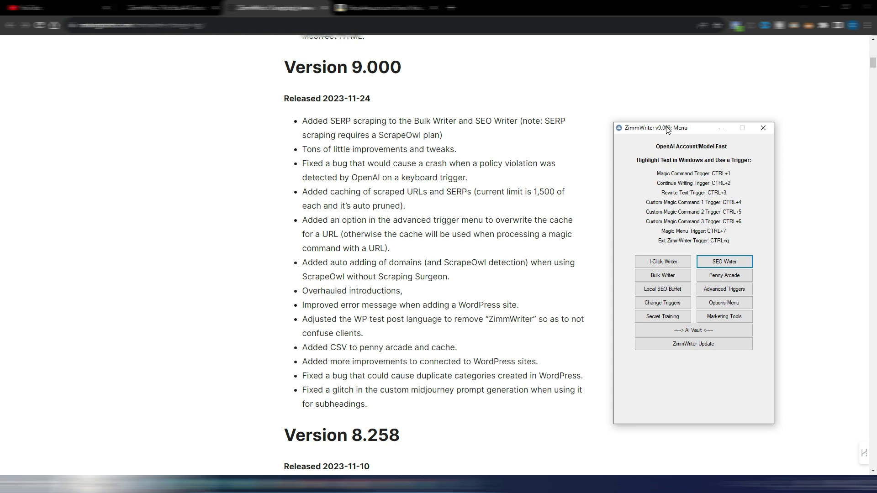
Move the ZimmWriter menu window left and bring the changelog's Version 9.000 notes forward
drag(661, 130, 150, 111)
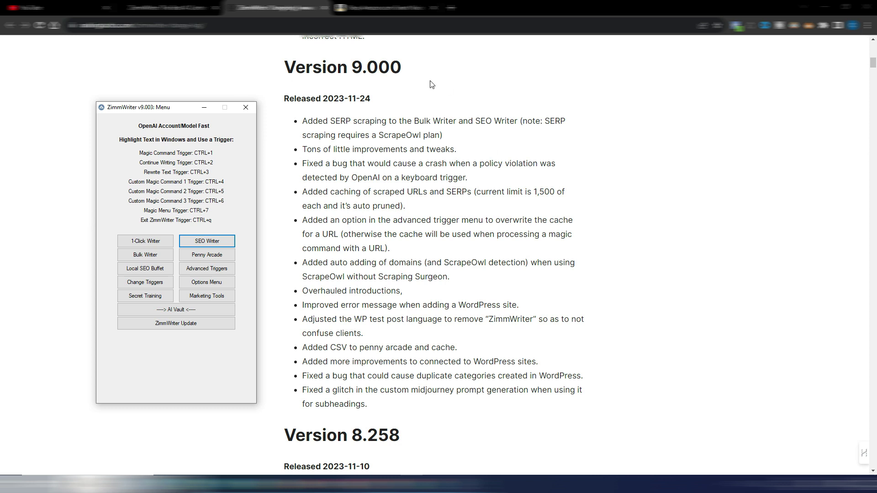
click(459, 147)
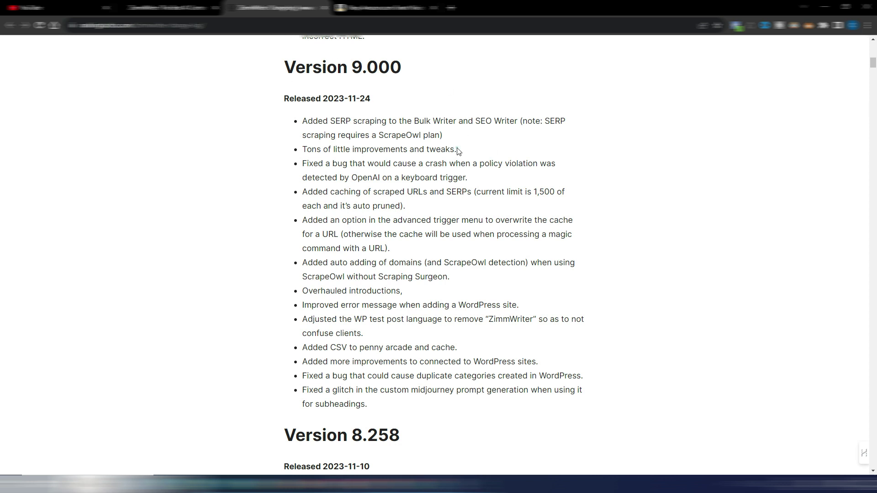
scroll(454, 147, up, 5)
scroll(475, 155, up, 4)
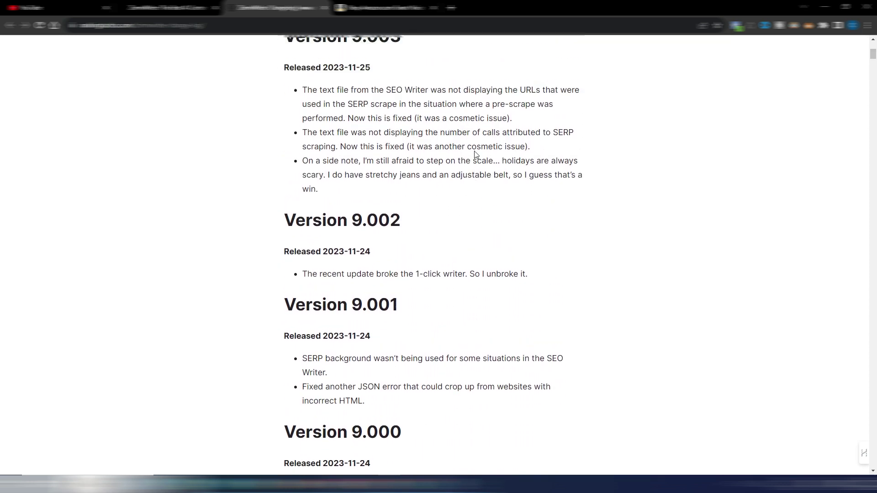
scroll(462, 246, down, 10)
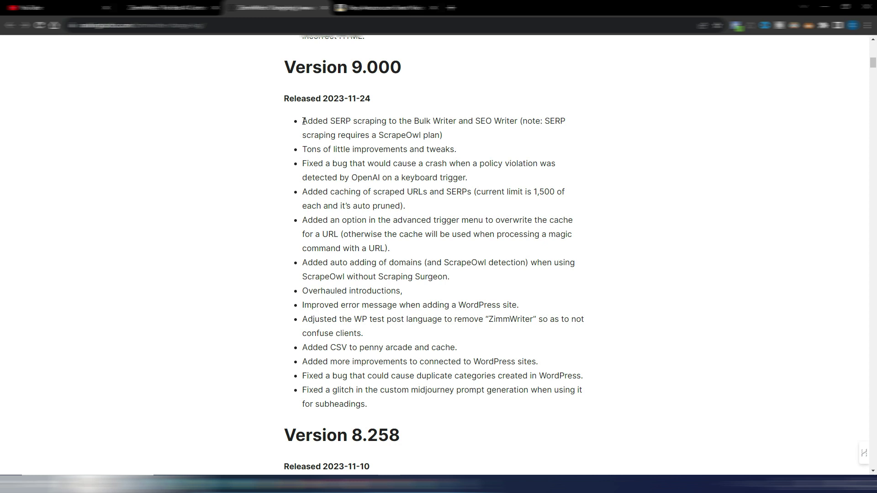
Highlight the Version 9.000 notes on SERP scraping, the ScrapeOwl plan requirement and URL caching
drag(302, 121, 515, 122)
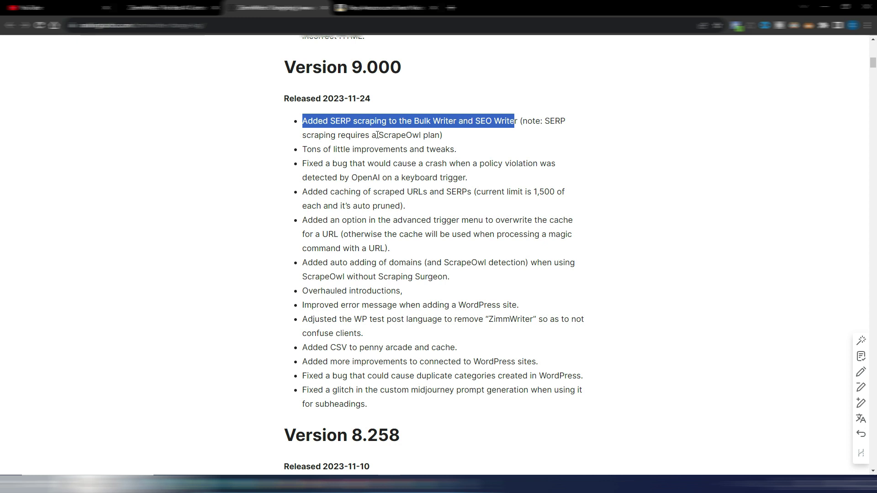
drag(377, 135, 442, 136)
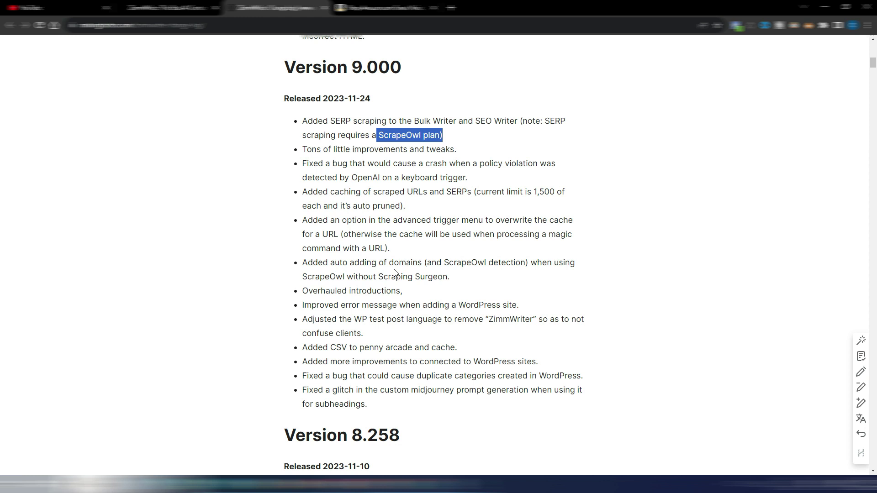
click(304, 193)
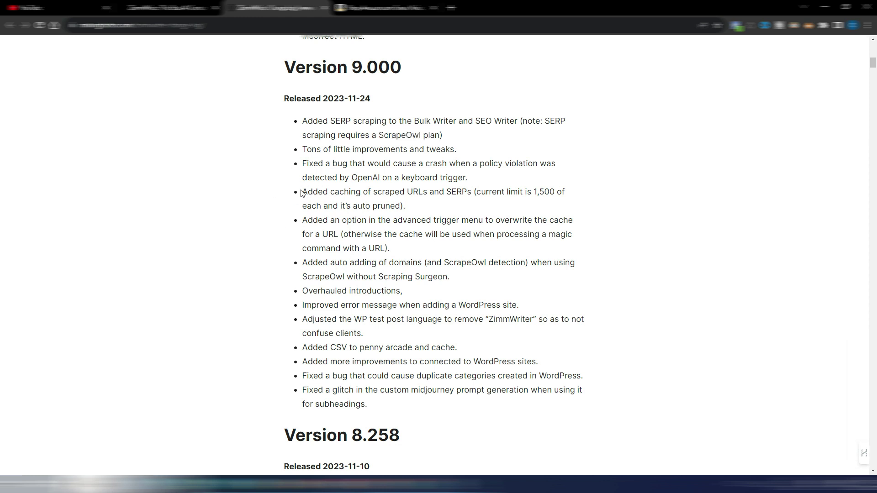
drag(304, 193, 562, 202)
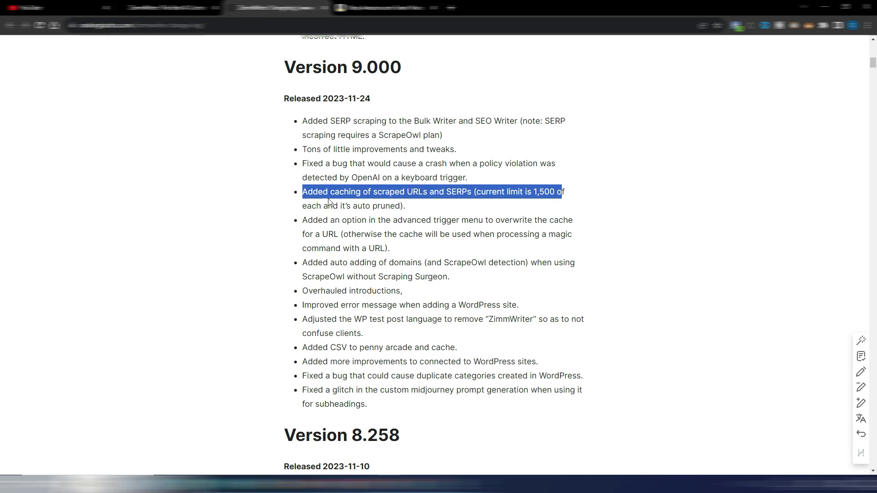
Scroll the changelog and bring the ZimmWriter menu window back beside it
scroll(358, 172, up, 2)
right_click(372, 161)
scroll(335, 128, up, 10)
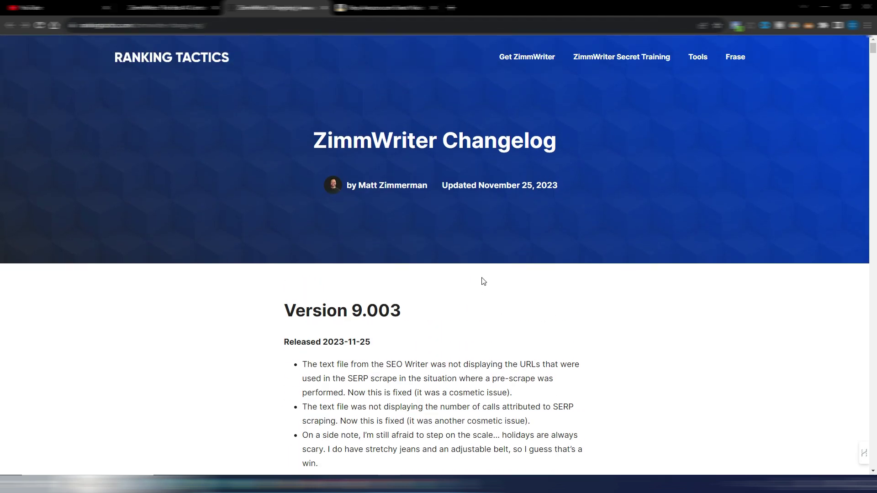
scroll(525, 311, down, 4)
scroll(528, 304, down, 10)
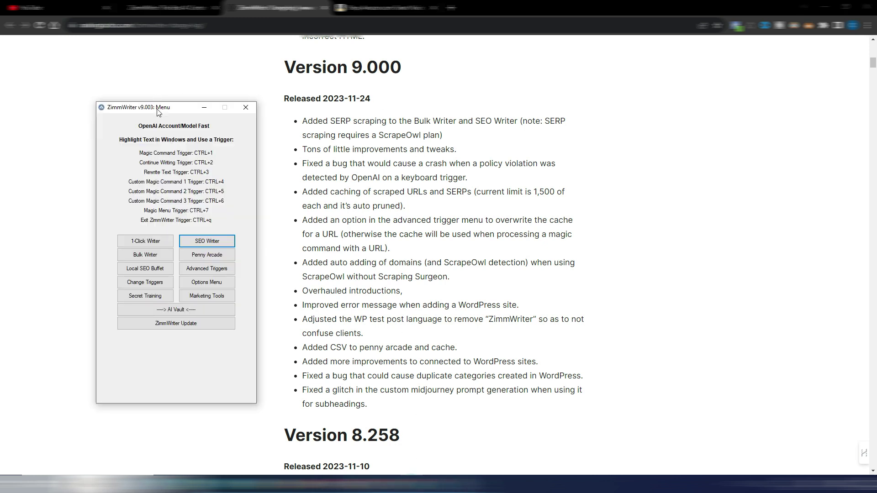
Open ScrapeOwl's website to buy an API key via ZimmWriter's Options Menu ScrapeOwl setup
drag(160, 114, 163, 106)
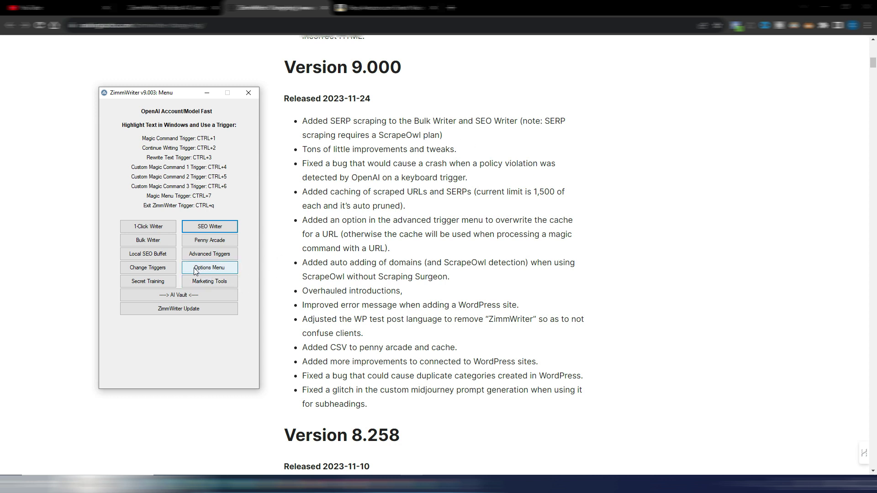
click(216, 270)
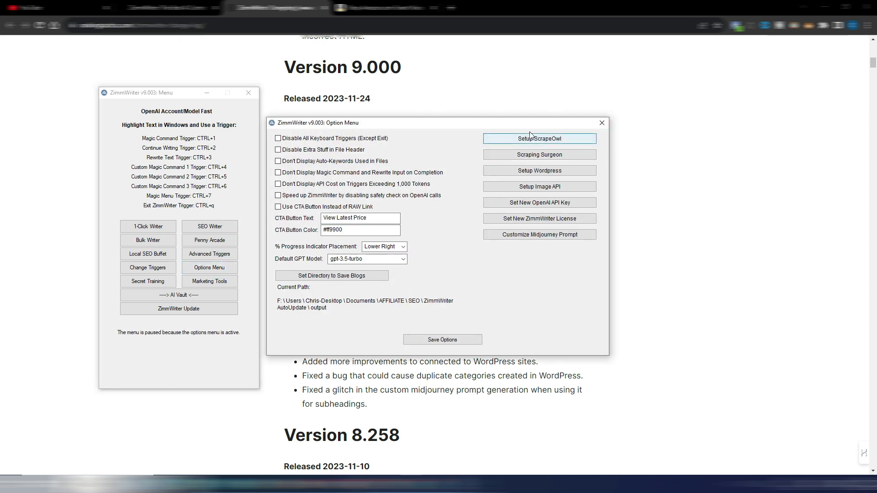
click(559, 139)
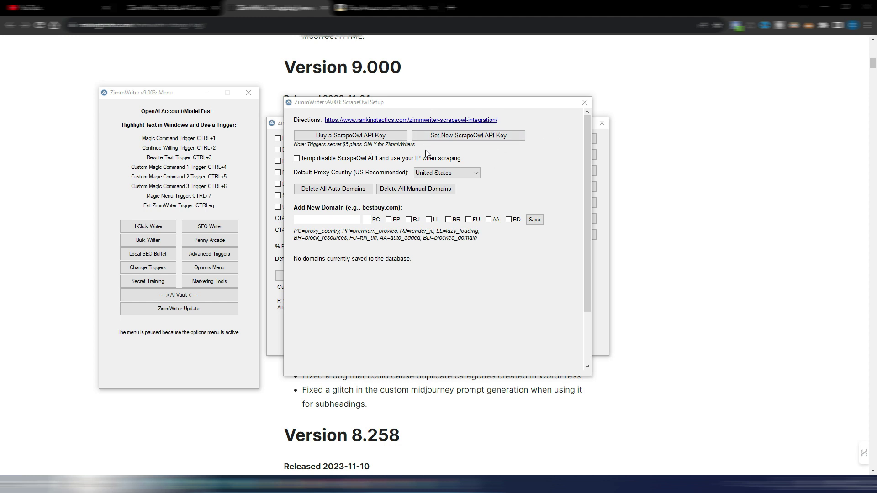
click(331, 136)
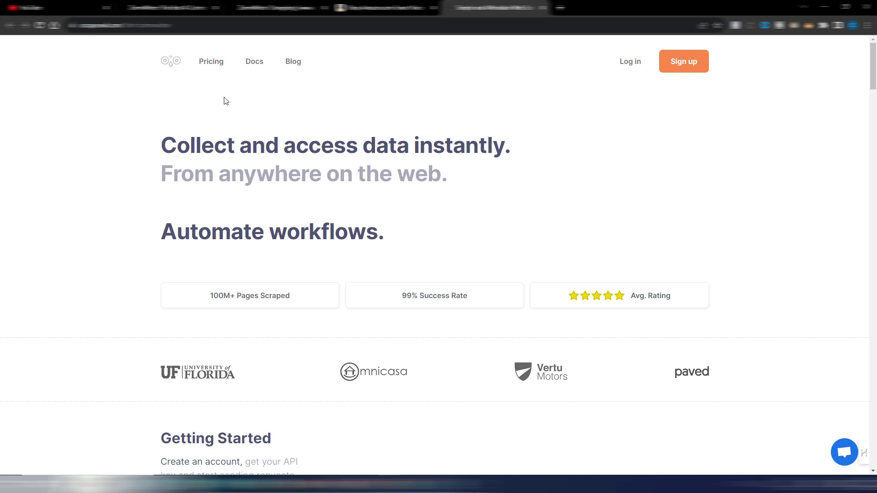
View ScrapeOwl's pricing plans
click(211, 62)
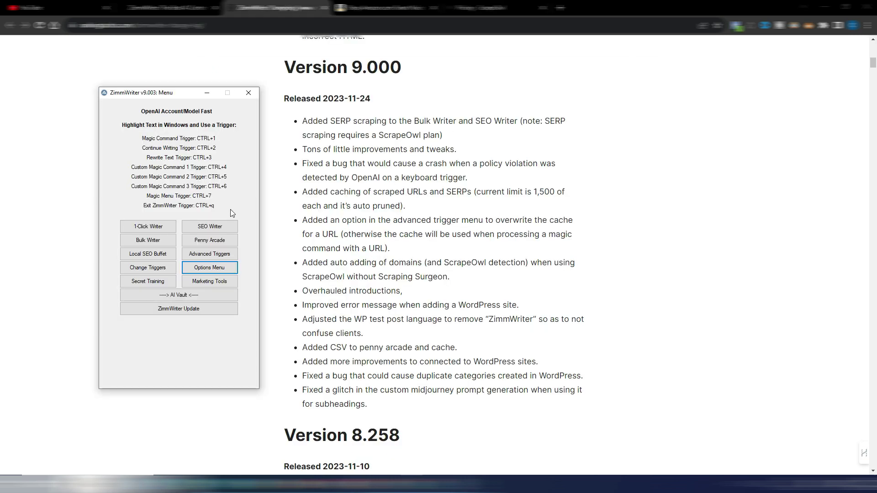
Open the Bulk Blog Writer, toggle SERP scraping on then off, and close it
click(233, 206)
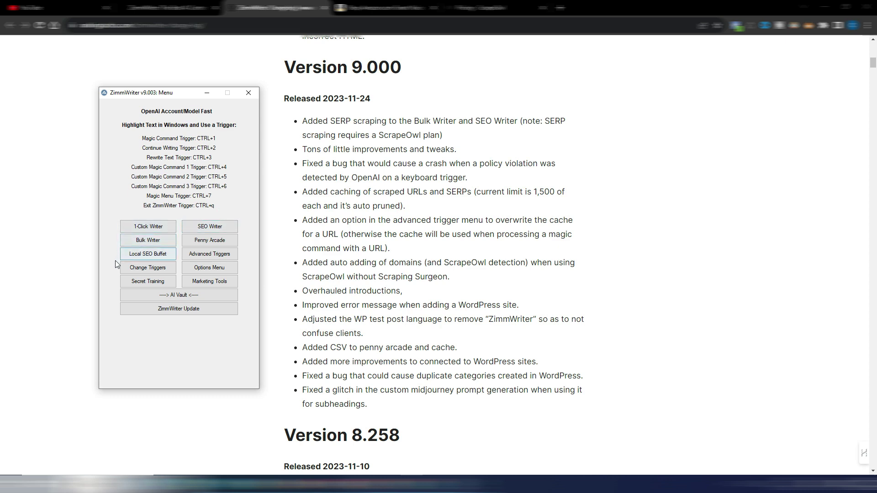
click(143, 241)
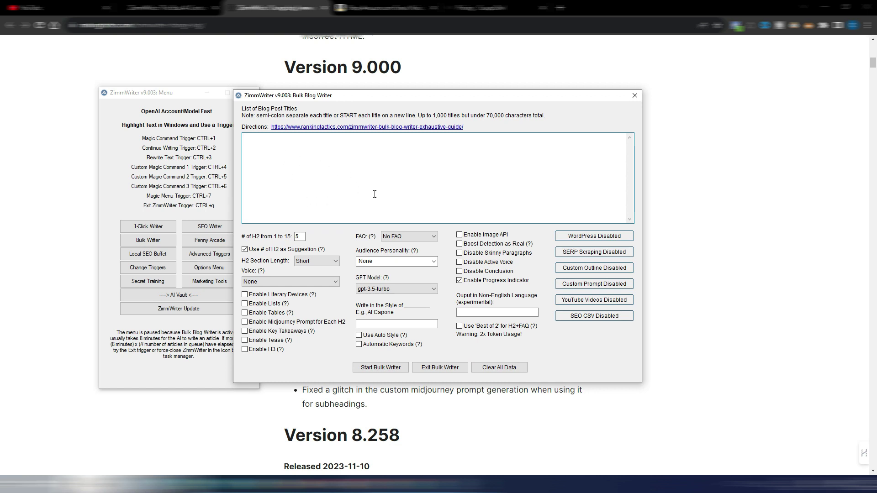
click(604, 255)
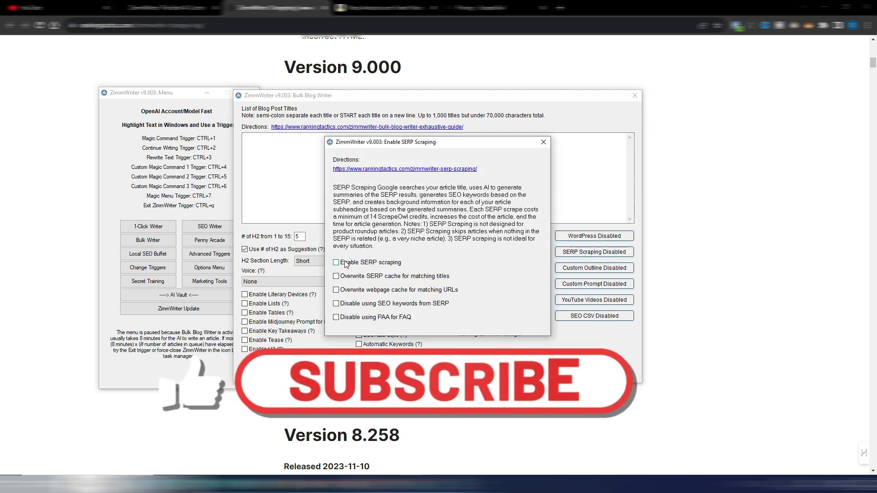
click(343, 265)
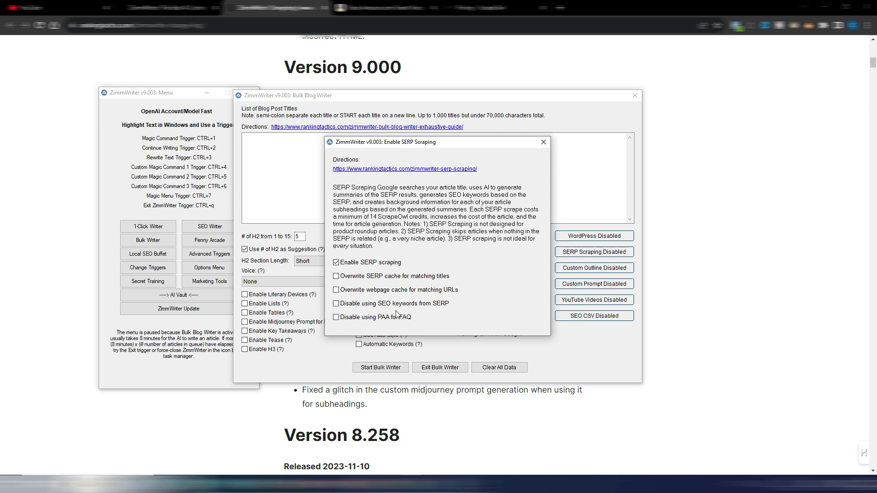
click(345, 264)
click(543, 142)
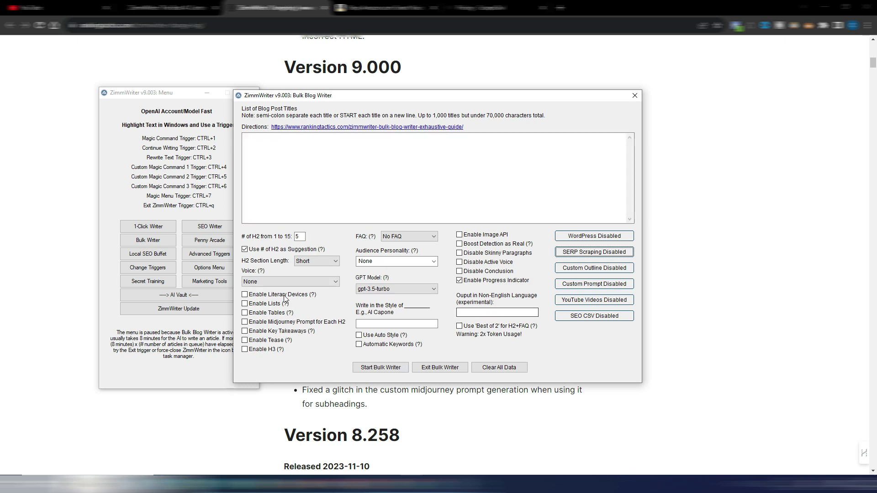
click(635, 95)
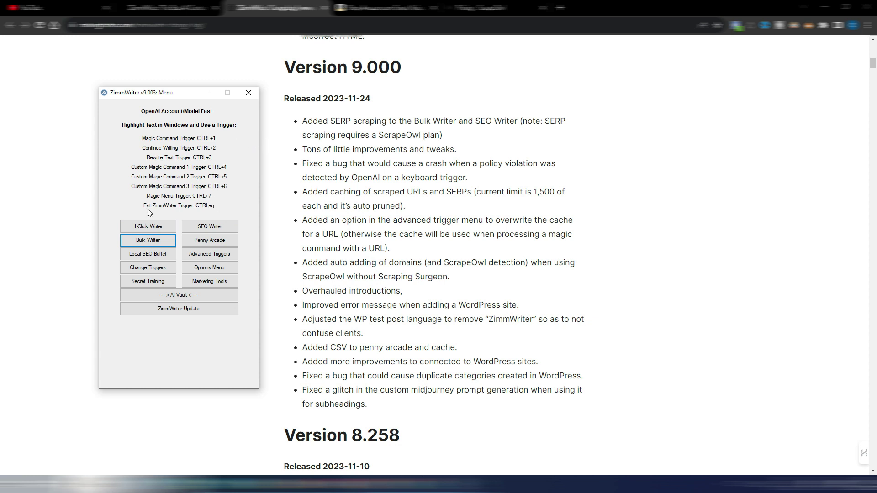
Open the SEO Writer form, scroll through its steps, then switch to the Amazon smart-home results
click(214, 229)
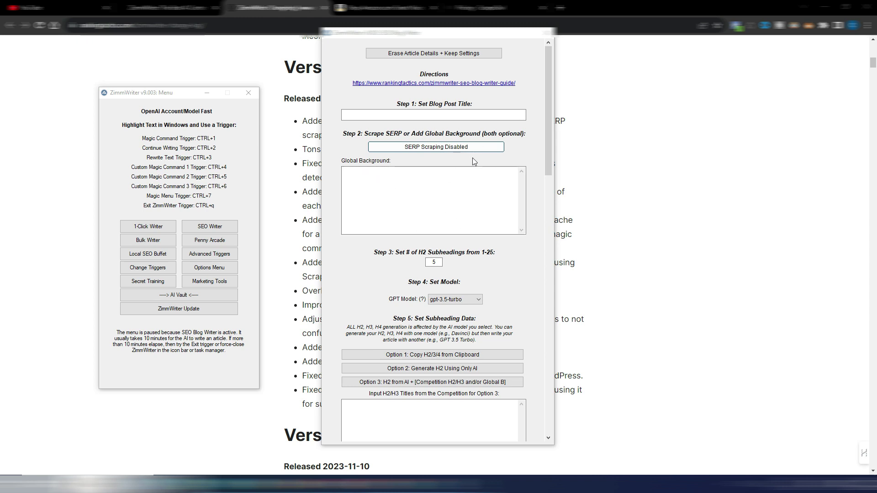
drag(546, 104, 546, 368)
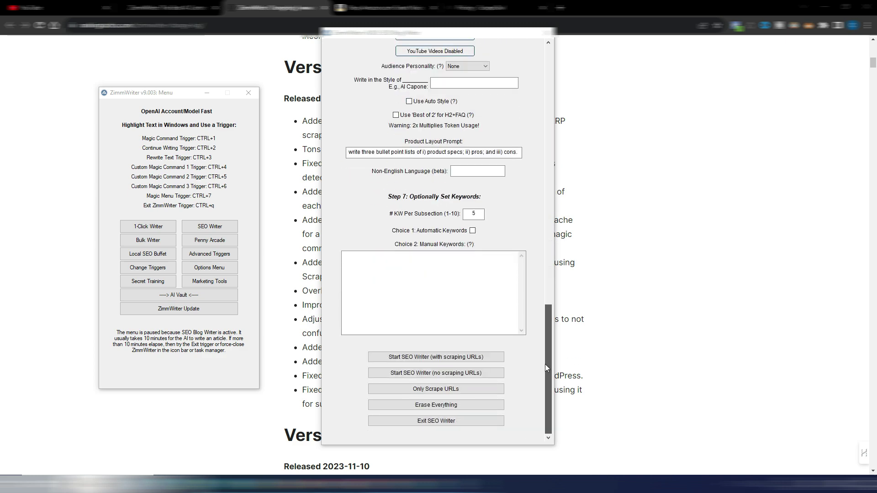
drag(549, 333, 469, 109)
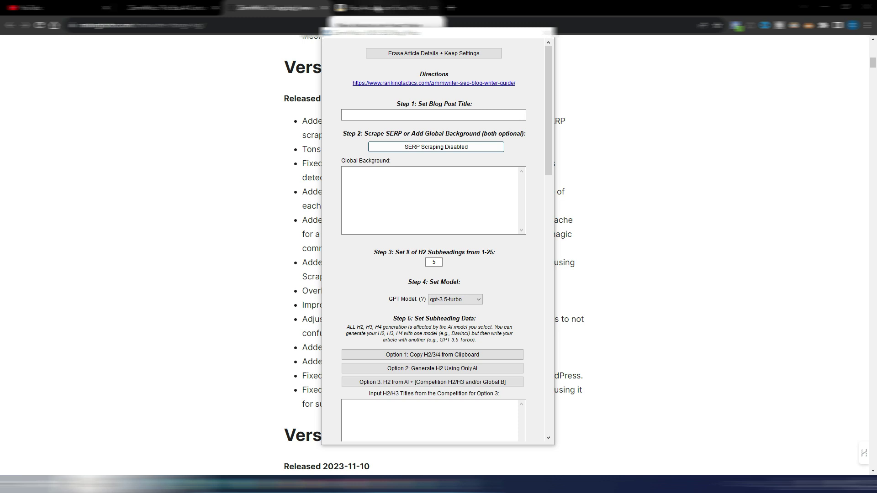
click(386, 8)
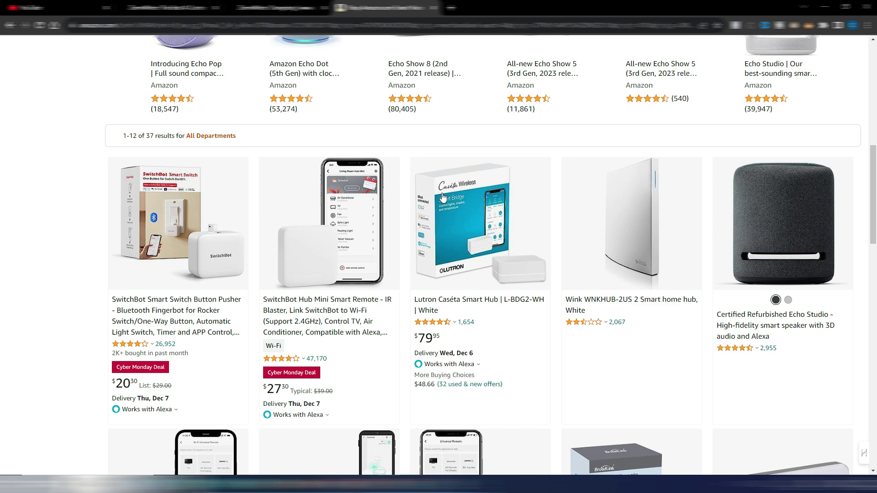
Open the Amazon Echo Dot (5th Gen) product page and copy its product name
scroll(394, 177, up, 3)
scroll(395, 176, up, 2)
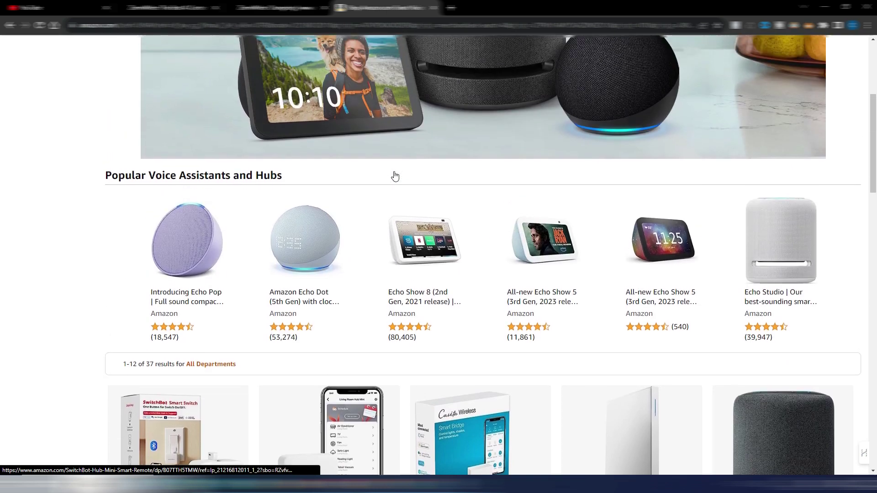
scroll(395, 176, down, 1)
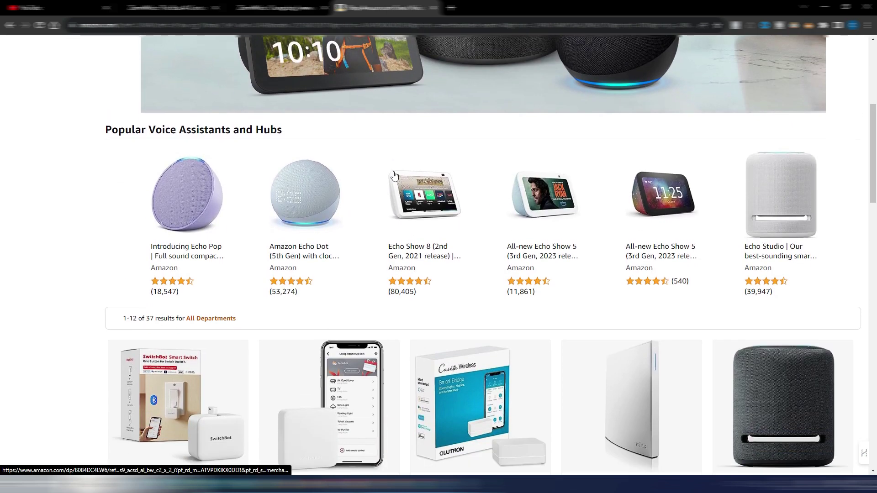
click(290, 251)
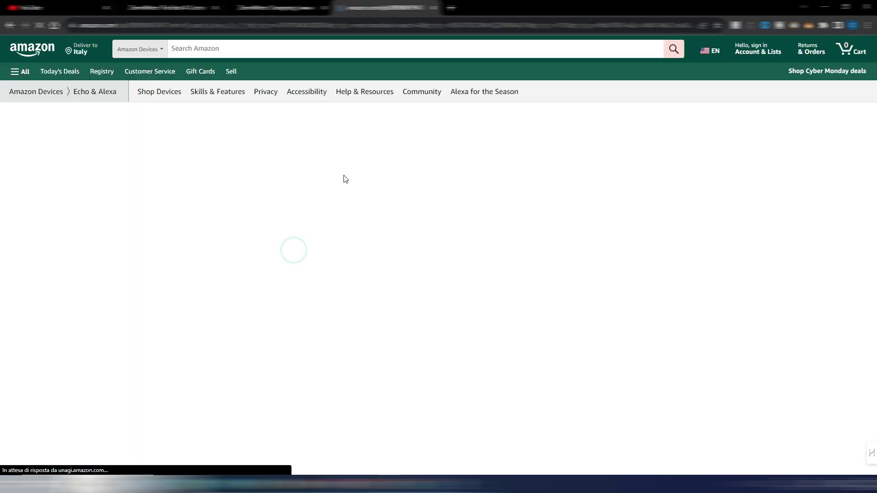
drag(340, 147, 478, 150)
key(ctrl+c)
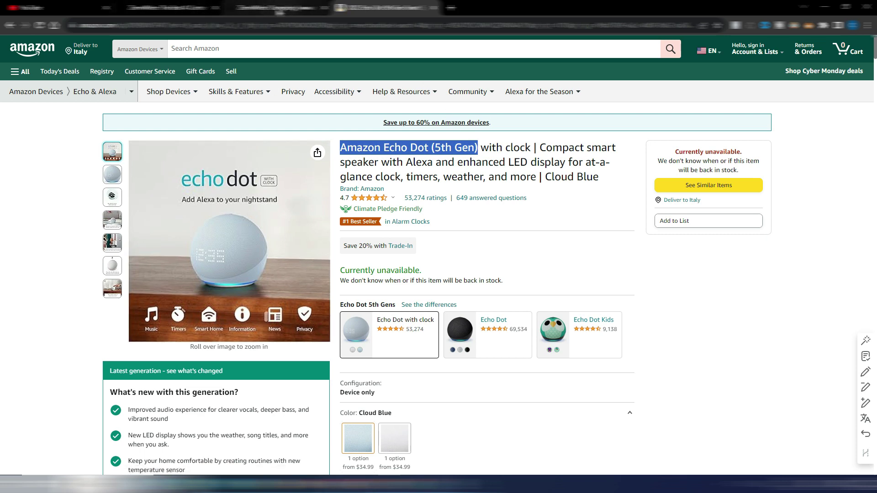
click(276, 8)
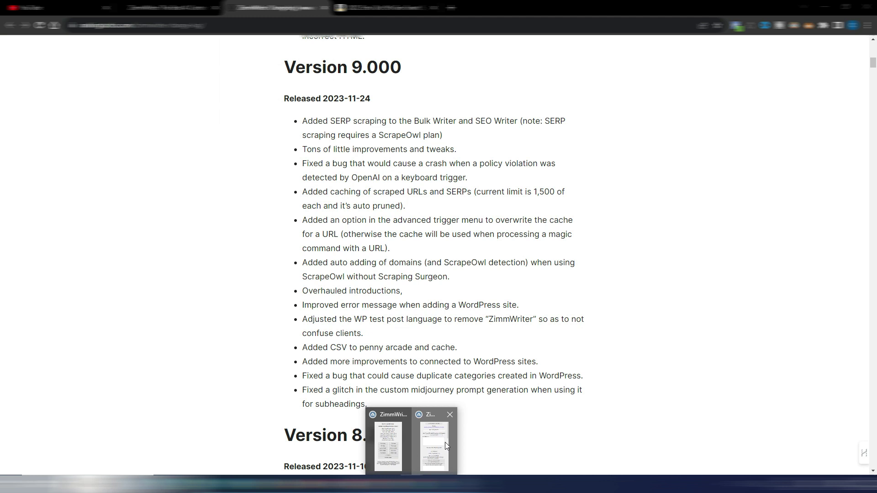
Title the SEO Writer post 'Amazon Echo Dot (5th Gen) Review' and open the SERP scraping settings
click(444, 442)
click(474, 115)
key(ctrl+v)
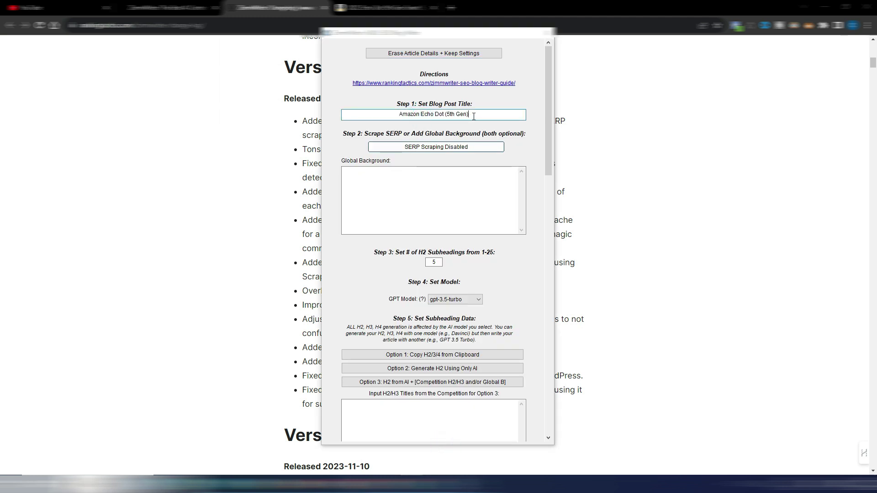
text(Review)
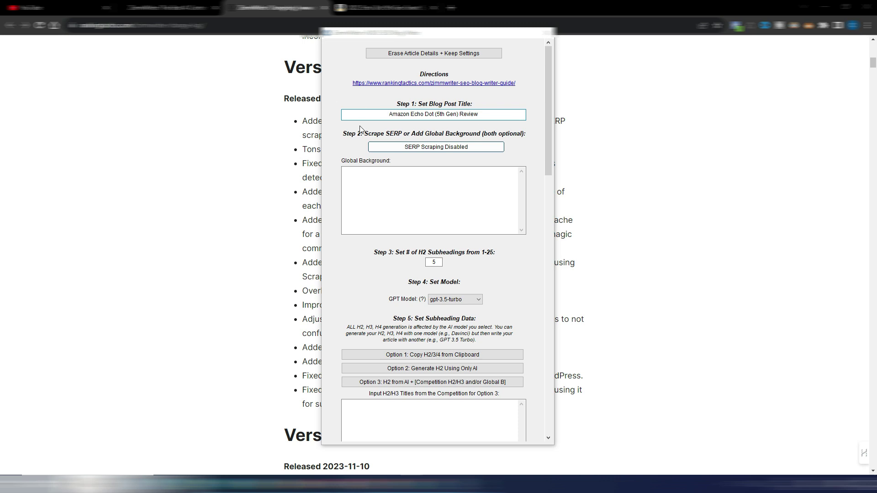
click(424, 148)
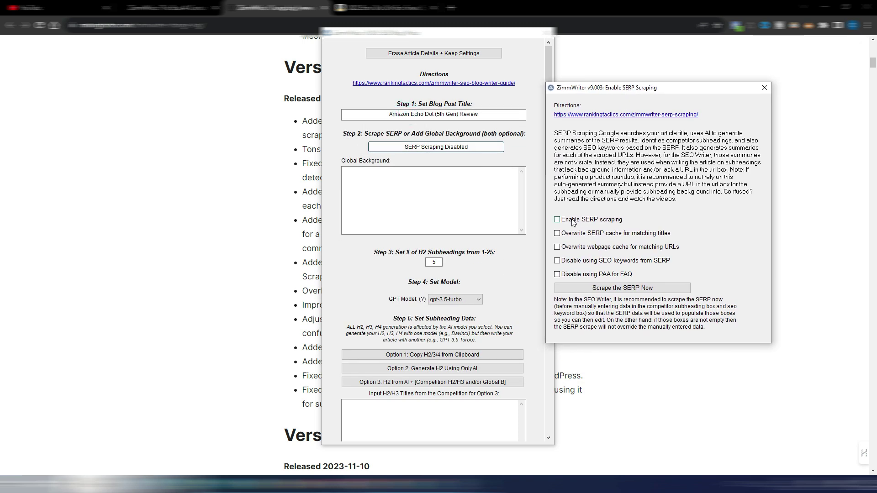
Scrape the SERP for the Echo Dot review title and confirm the Scrape Successful message
click(621, 289)
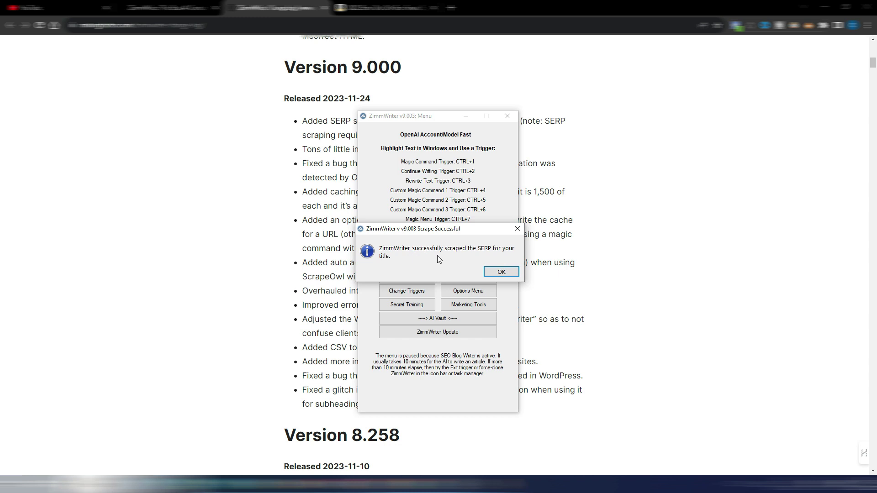
click(498, 273)
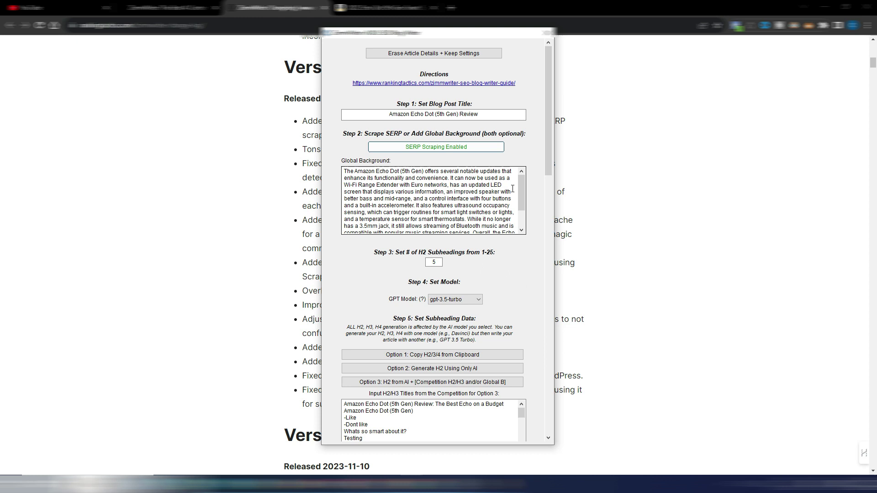
mouse_move(521, 187)
mouse_down()
mouse_move(523, 206)
mouse_move(524, 182)
mouse_up()
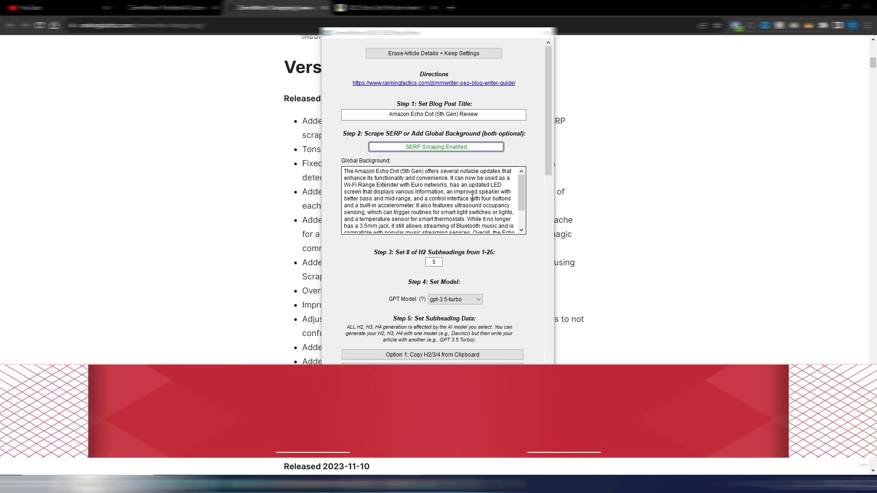
scroll(516, 187, down, 2)
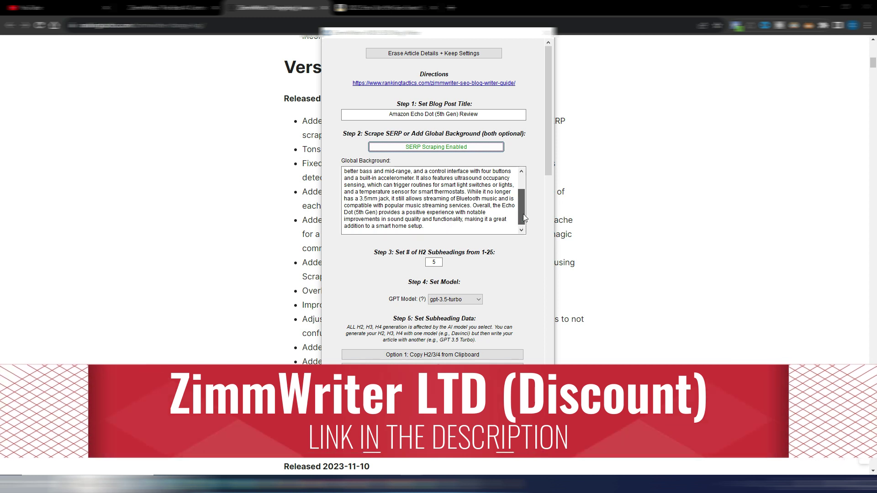
scroll(521, 221, up, 2)
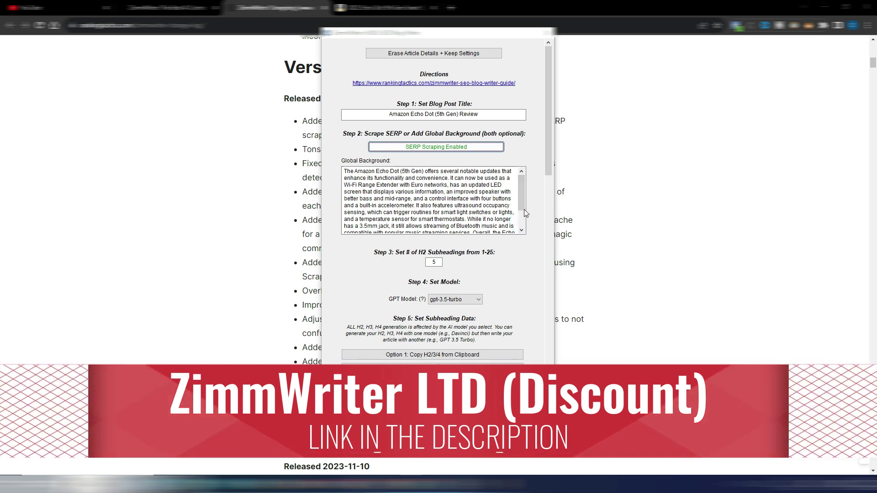
scroll(522, 200, down, 2)
drag(519, 191, 523, 206)
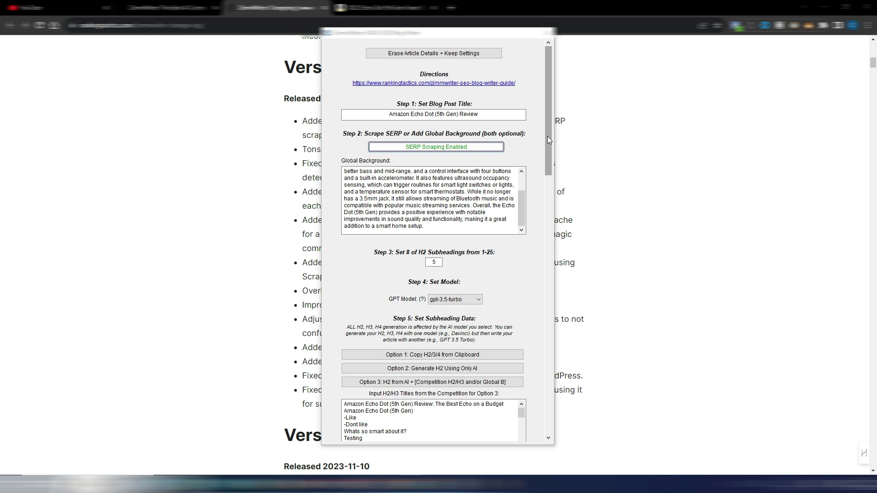
drag(548, 136, 550, 191)
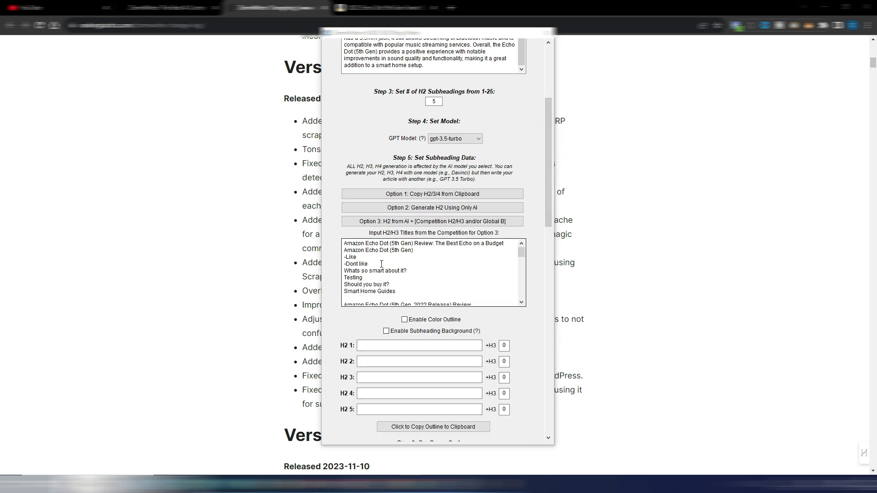
mouse_move(521, 251)
mouse_down()
mouse_move(521, 287)
mouse_move(523, 244)
mouse_up()
mouse_move(523, 254)
mouse_down()
mouse_move(525, 272)
mouse_move(523, 250)
mouse_up()
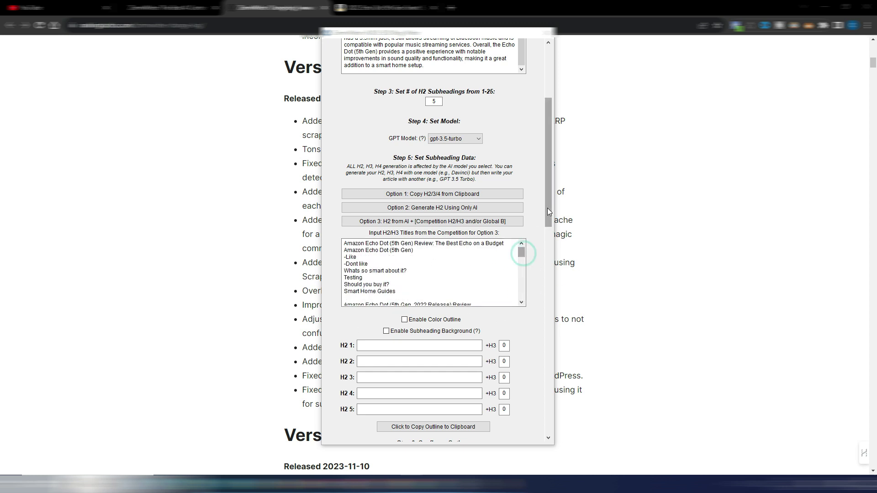
drag(547, 207, 550, 400)
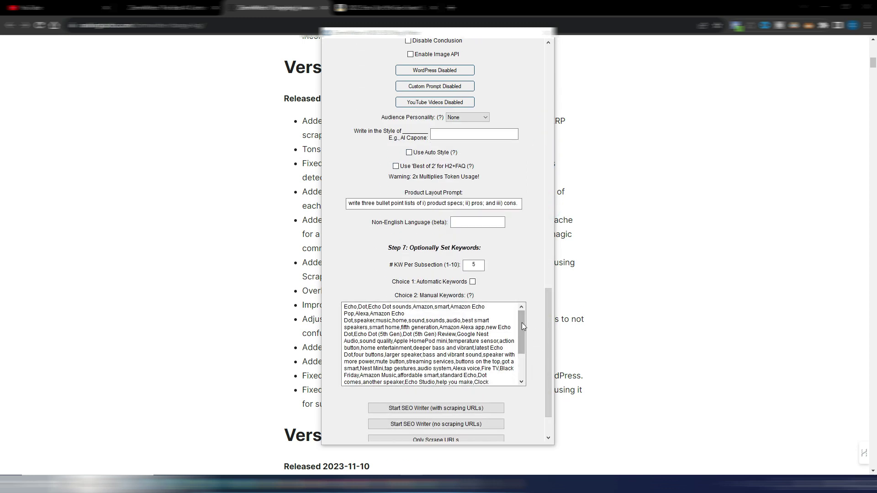
drag(522, 322, 543, 160)
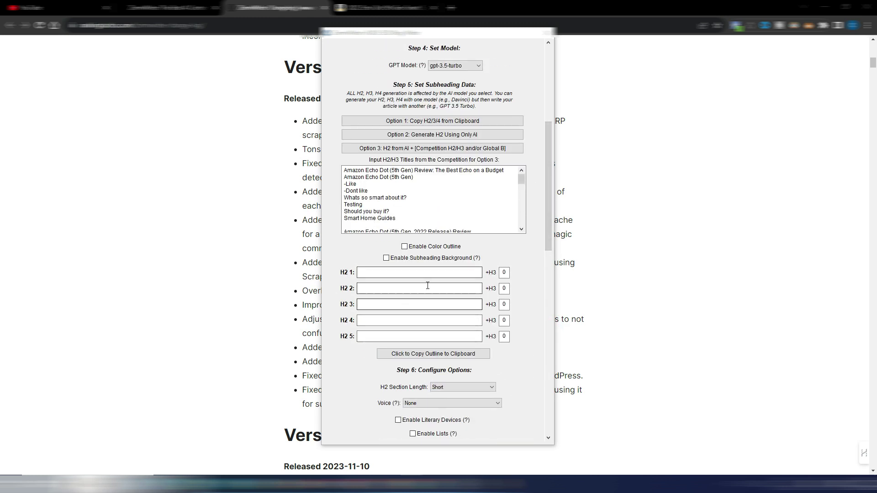
scroll(457, 286, up, 1)
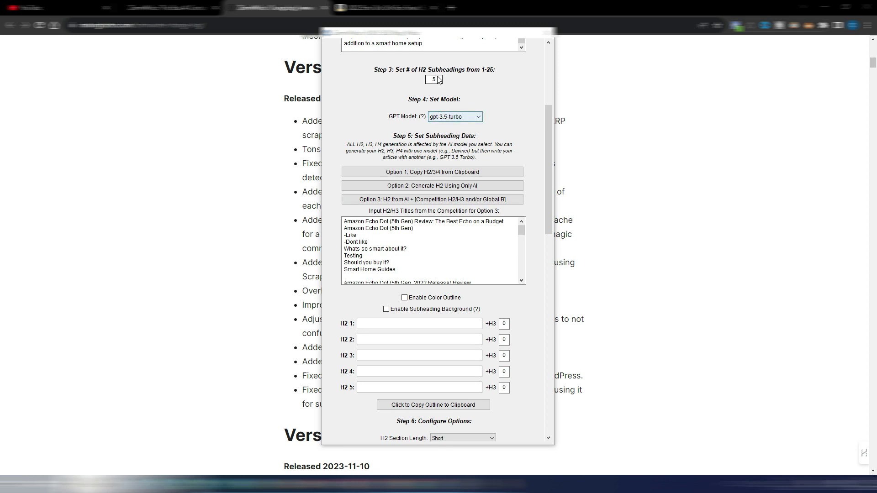
drag(438, 80, 424, 82)
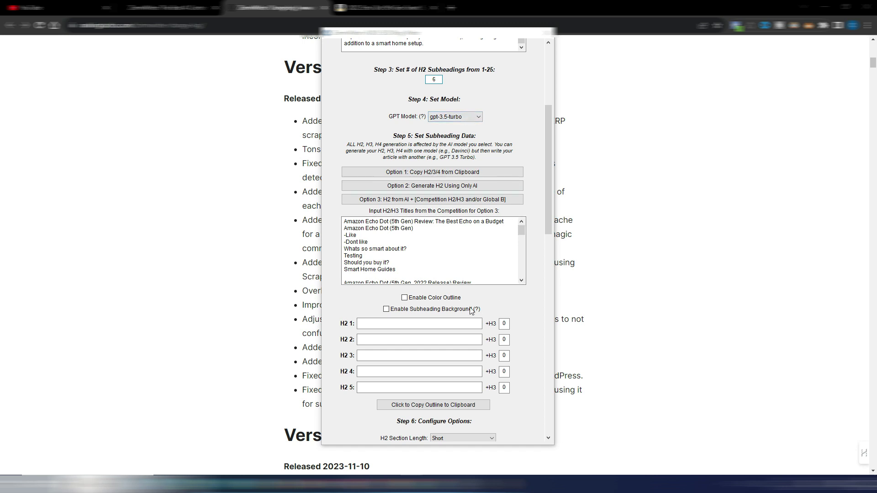
click(405, 298)
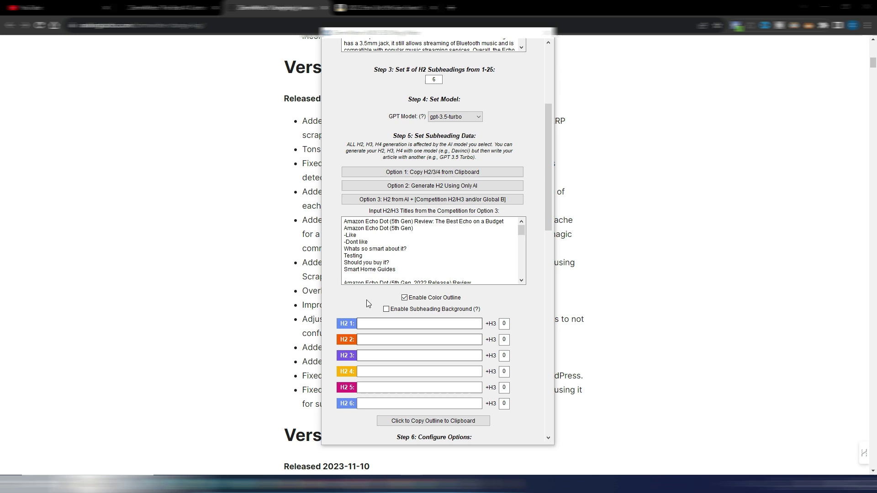
scroll(370, 300, down, 2)
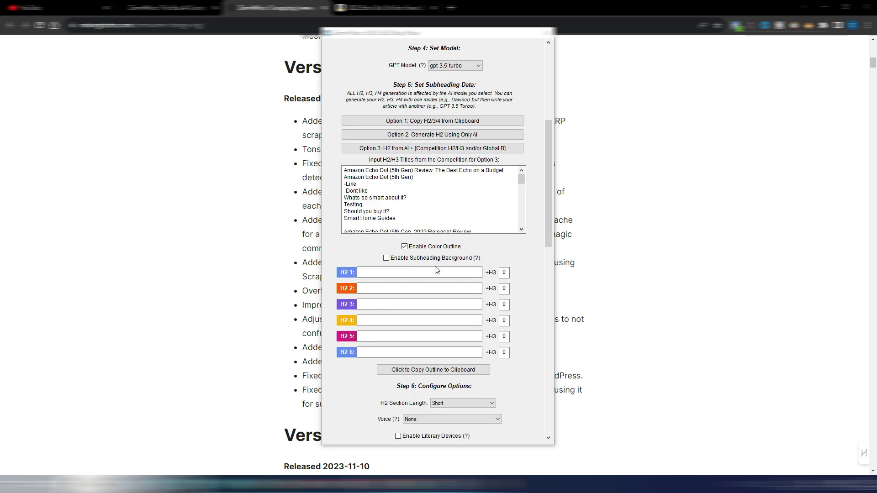
mouse_move(411, 264)
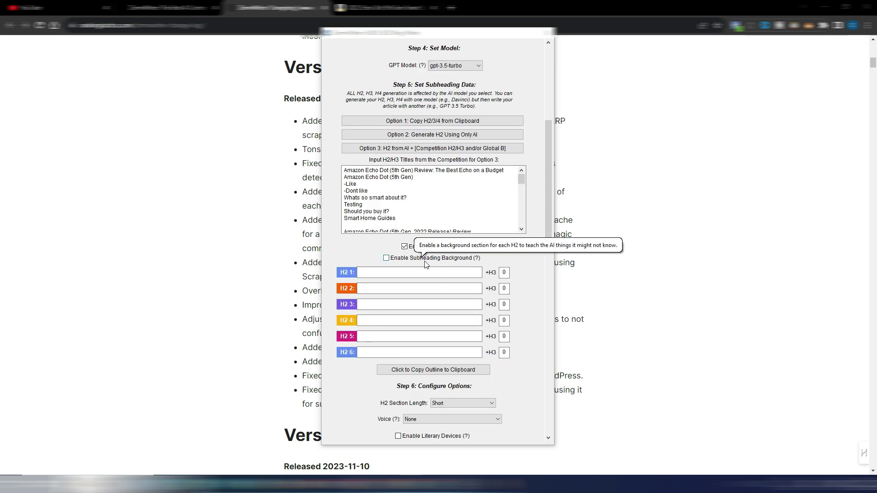
click(386, 258)
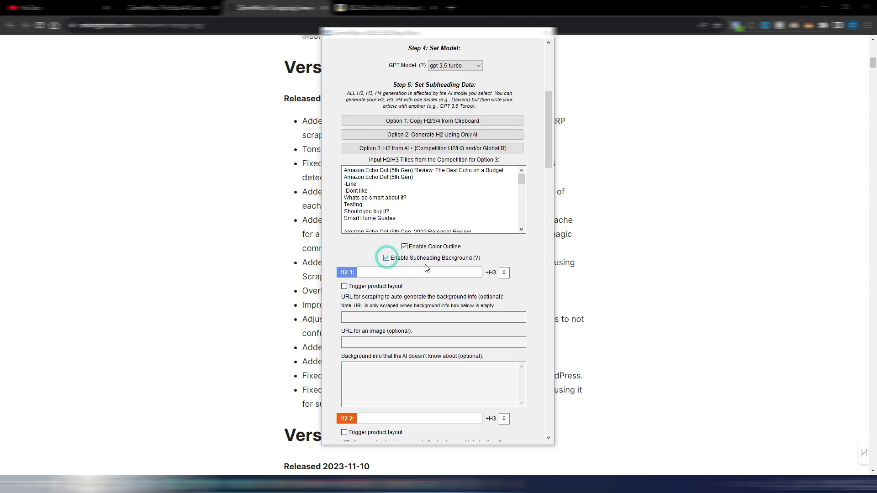
scroll(452, 292, down, 4)
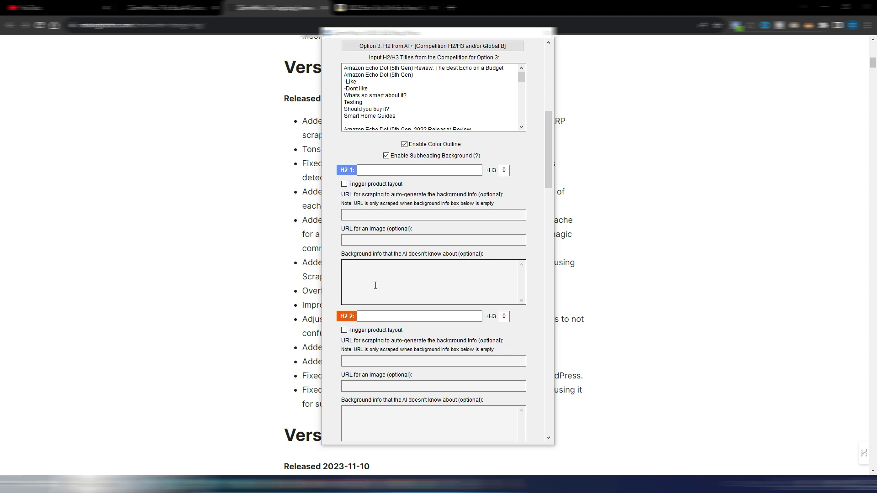
click(374, 317)
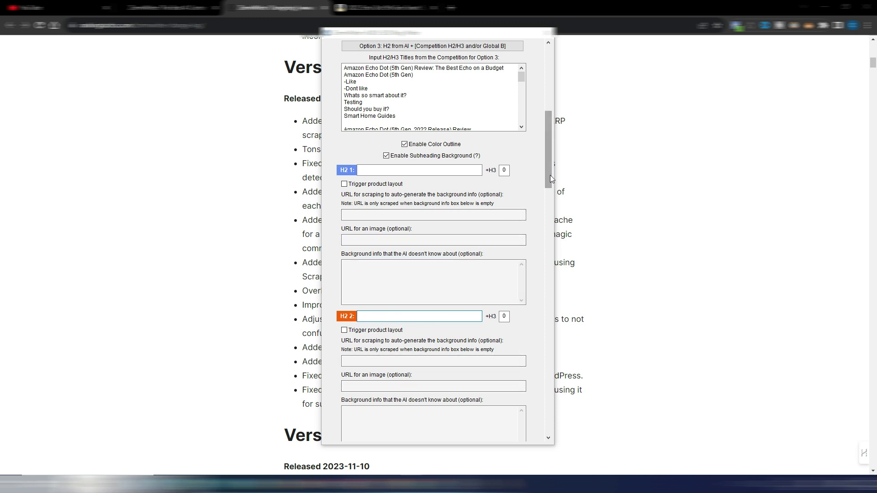
drag(550, 175, 551, 112)
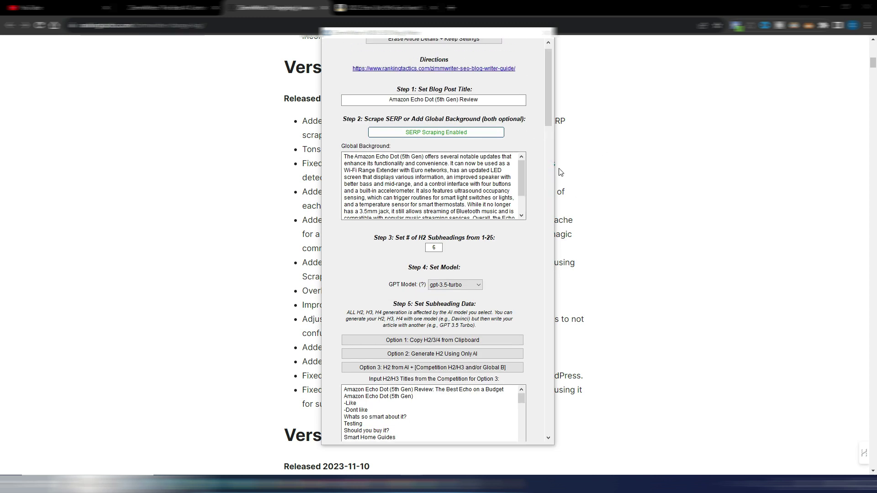
scroll(519, 166, down, 3)
scroll(519, 165, up, 3)
drag(546, 100, 549, 173)
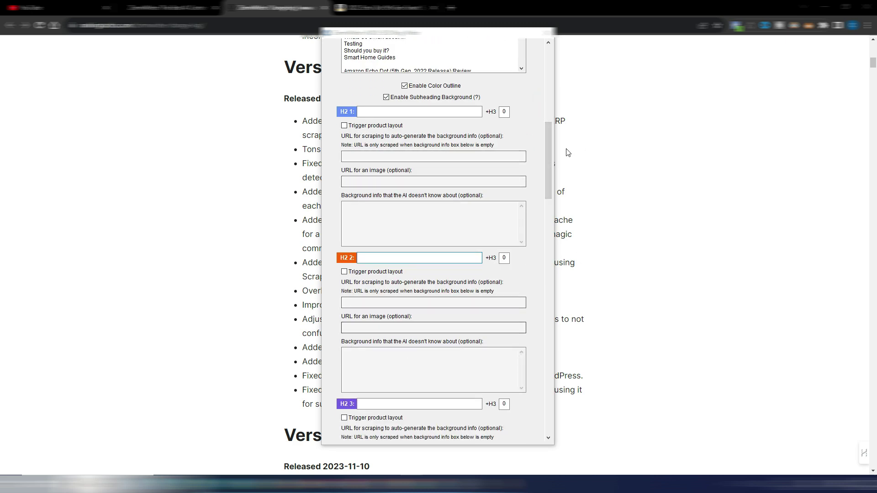
scroll(536, 295, up, 5)
scroll(534, 287, down, 2)
scroll(533, 287, up, 2)
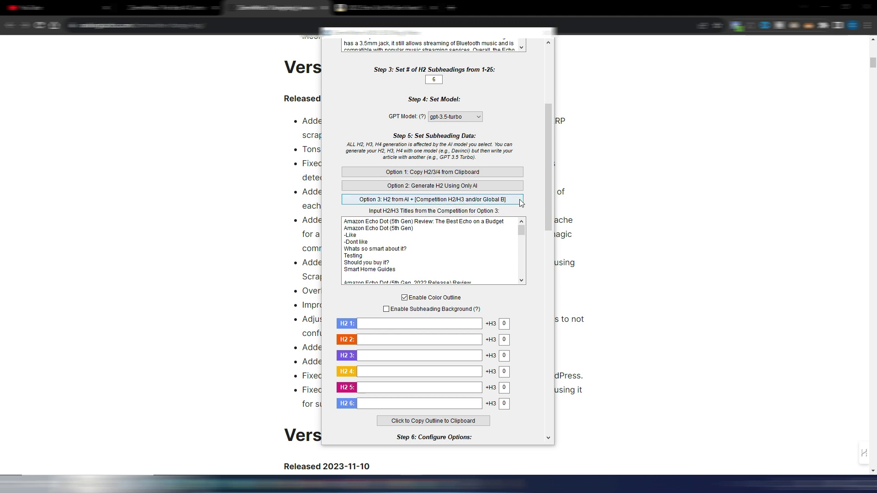
Generate six H2 titles from AI plus competitor H2/H3, e.g. 'Notable Updates and Enhancements'
click(429, 200)
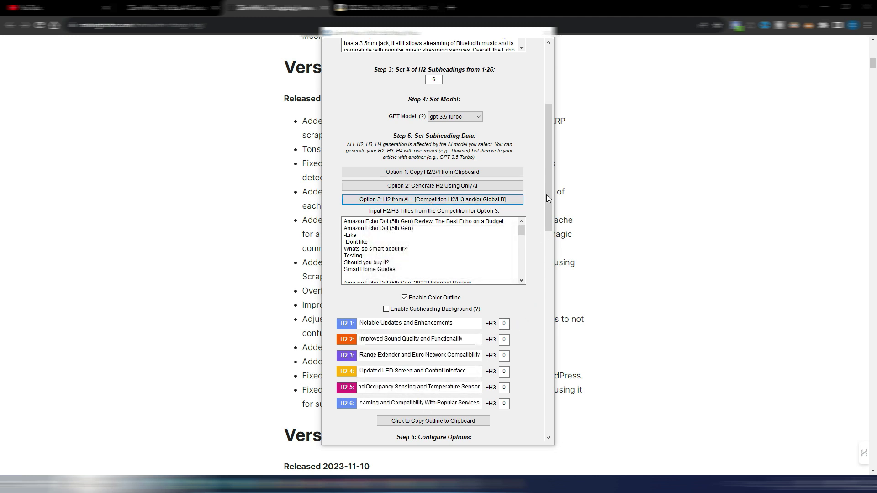
drag(548, 198, 548, 223)
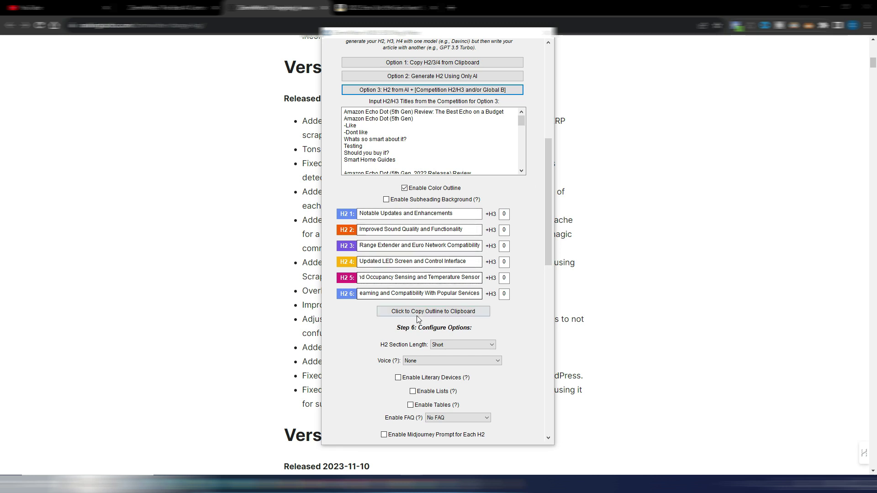
drag(546, 253, 550, 151)
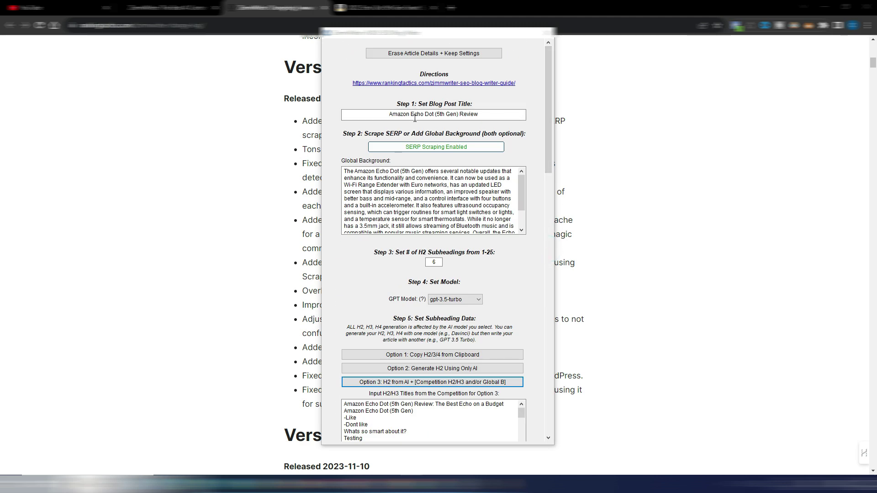
drag(549, 99, 541, 265)
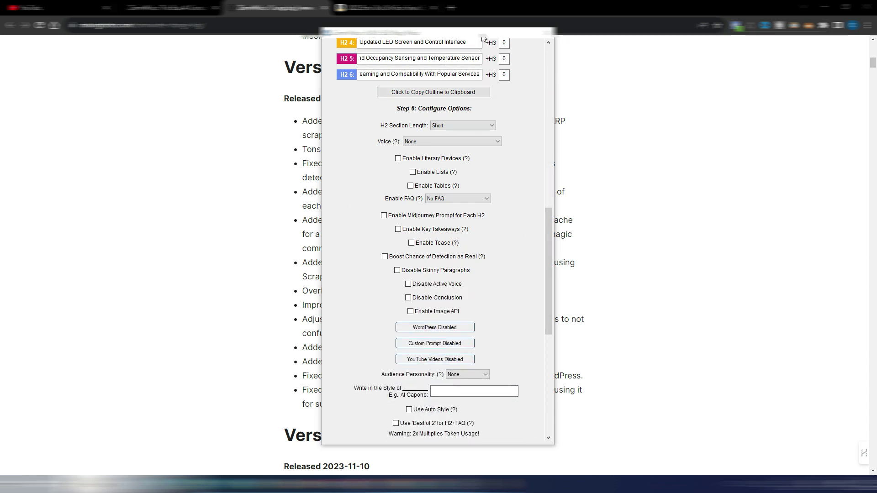
Set Voice to First Person Singular and enable Lists, Tables and Key Takeaways
click(497, 143)
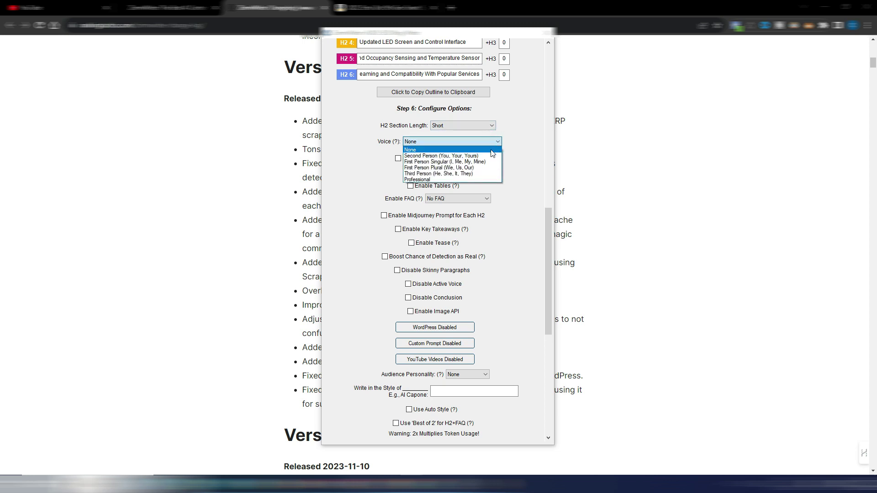
click(478, 163)
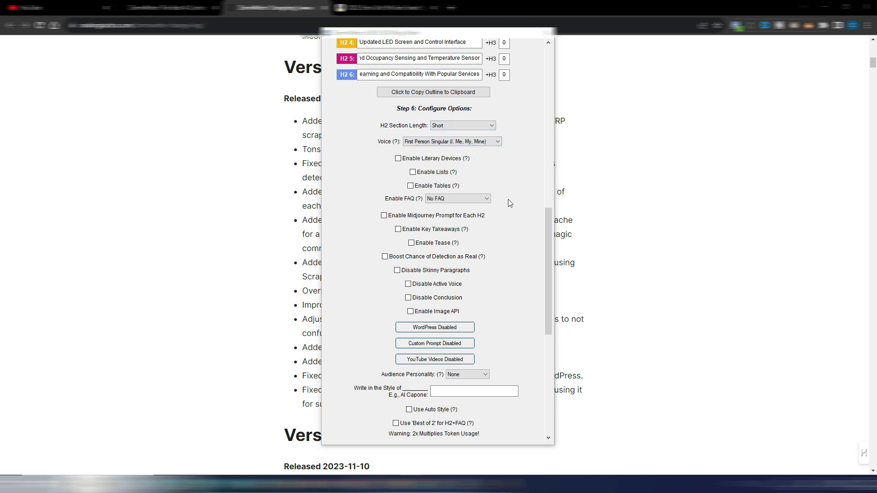
click(436, 172)
click(410, 185)
click(397, 229)
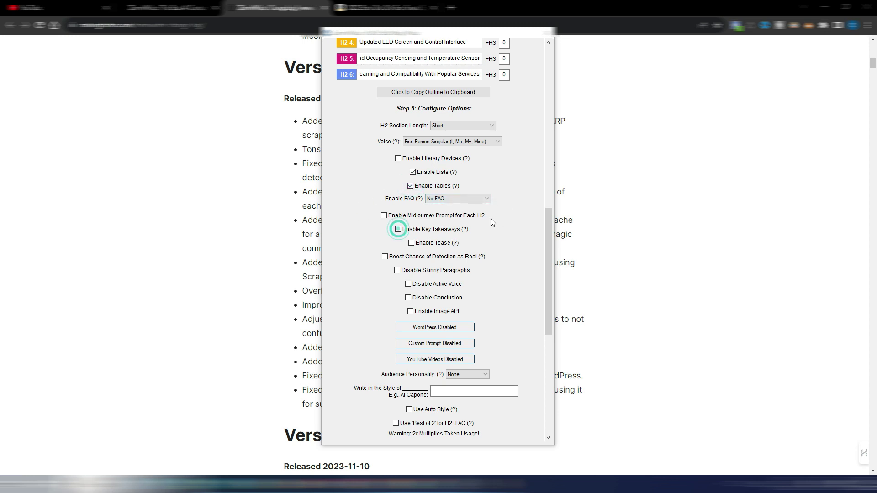
click(398, 229)
drag(549, 292, 550, 349)
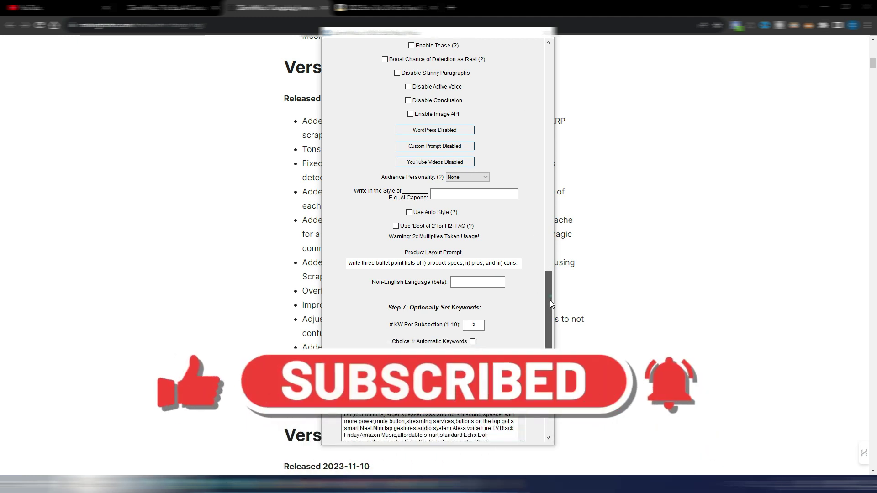
Tick Use Auto Style and scroll down to the Start SEO Writer buttons
drag(550, 300, 549, 306)
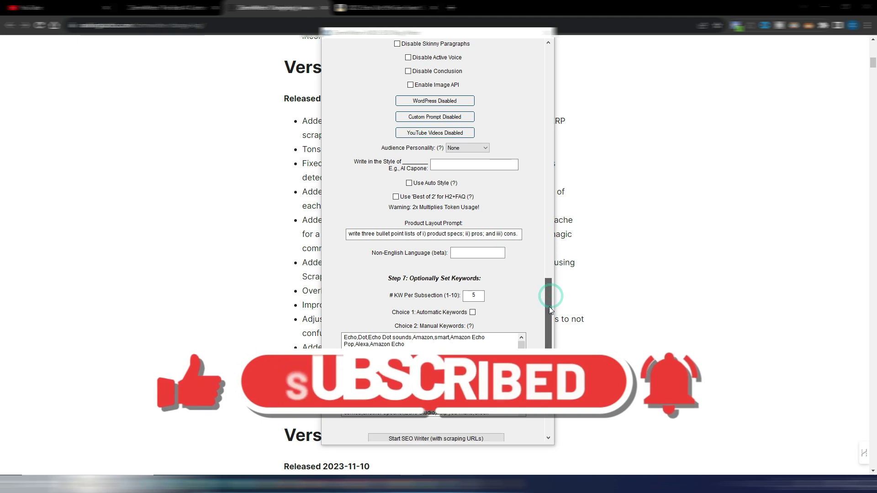
click(409, 183)
scroll(549, 354, down, 3)
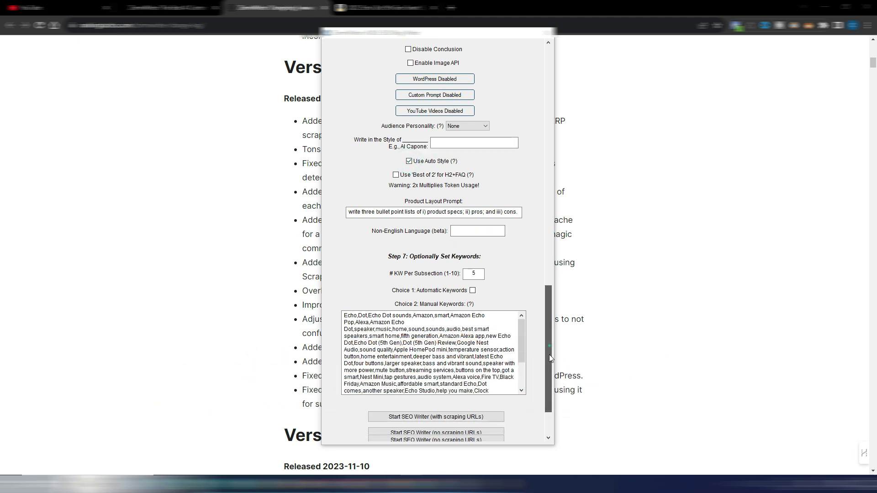
mouse_move(520, 308)
mouse_down()
mouse_move(520, 334)
mouse_move(526, 300)
mouse_up()
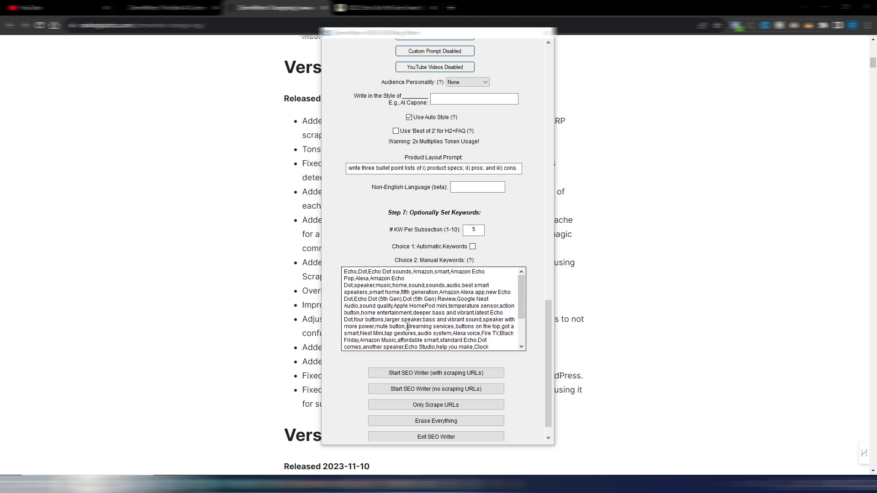
scroll(520, 231, down, 1)
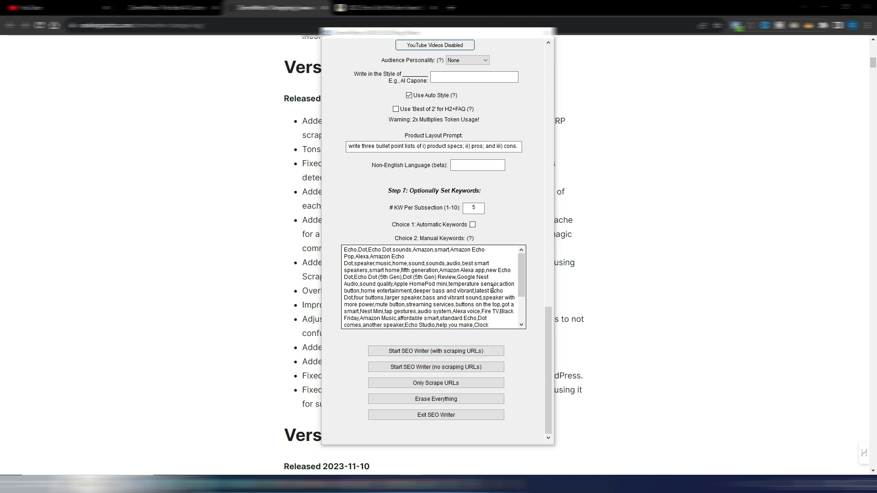
drag(549, 372, 550, 392)
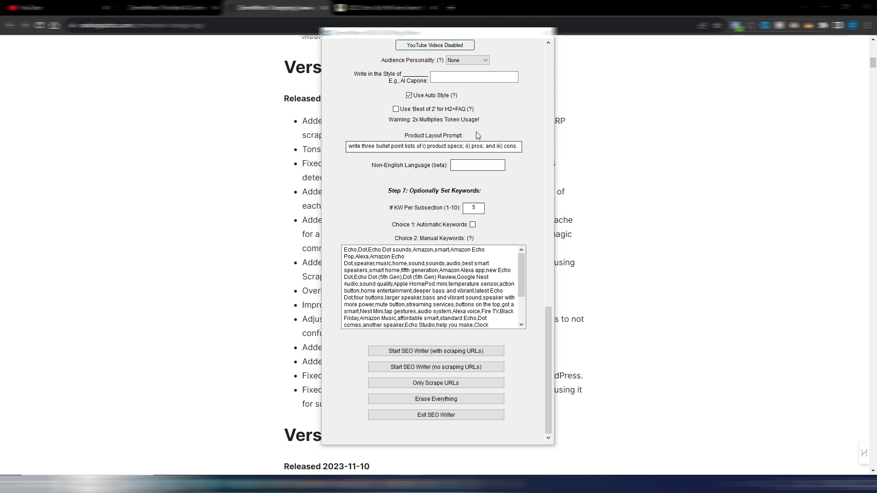
Move the Output window aside and copy the entire Echo Dot (5th Gen) review text
click(437, 352)
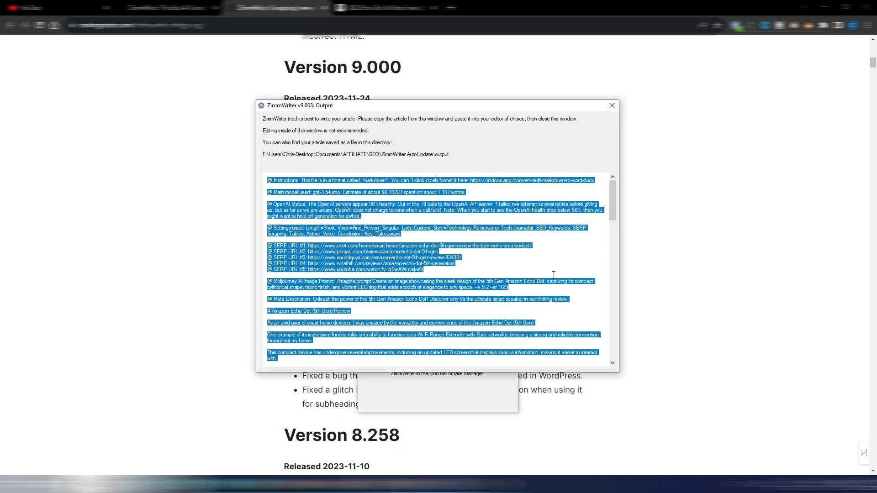
drag(424, 105, 526, 87)
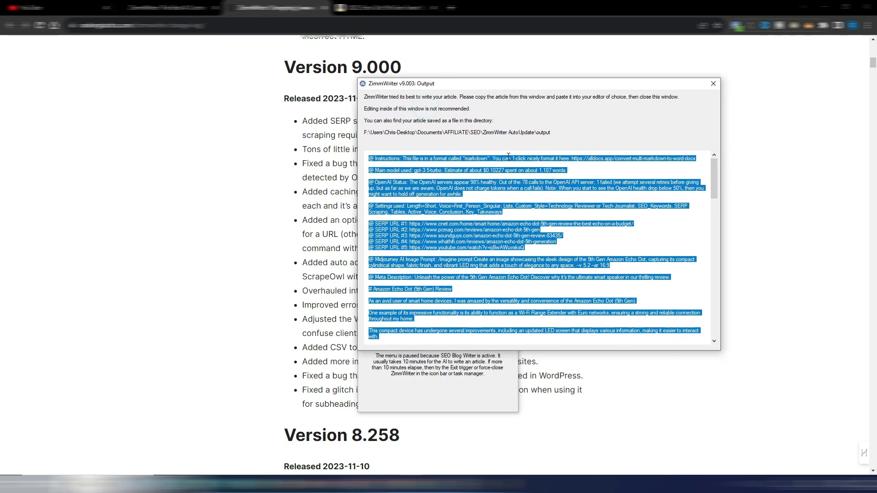
right_click(474, 189)
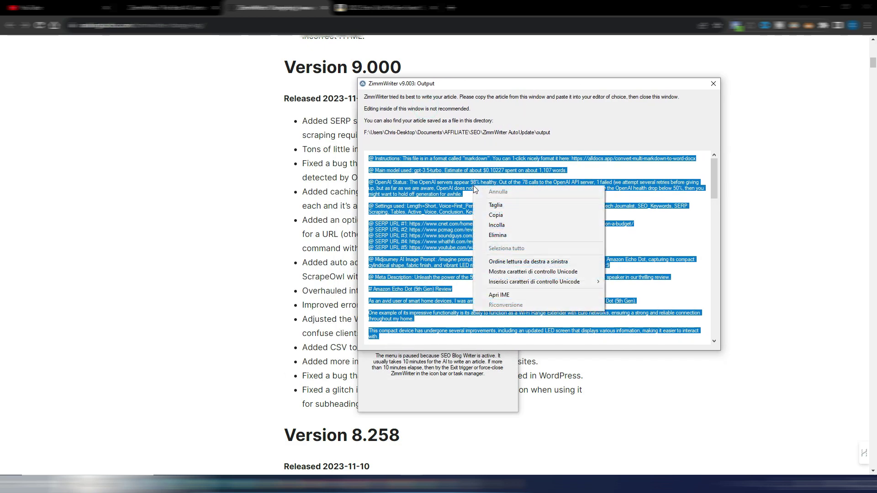
click(498, 215)
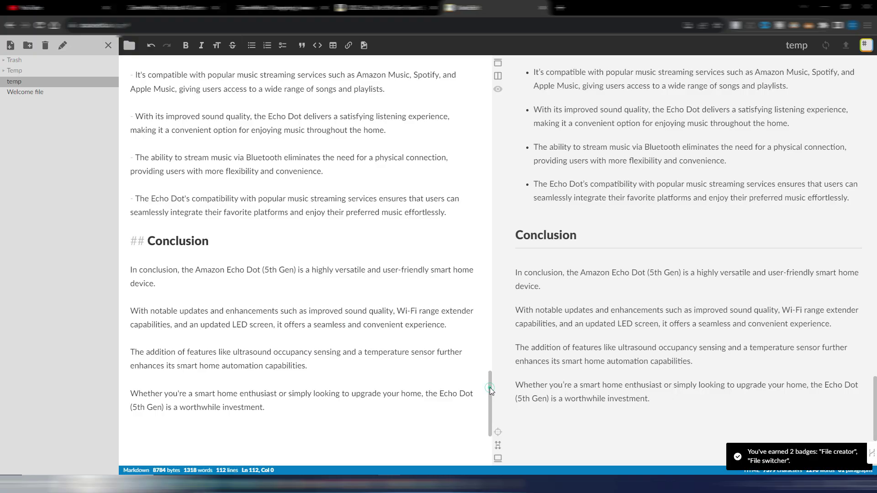
scroll(486, 70, up, 20)
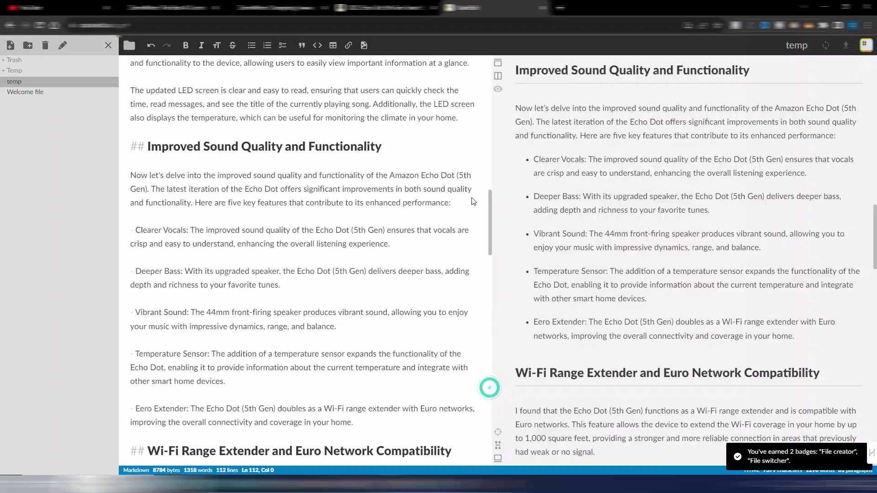
scroll(486, 70, up, 1)
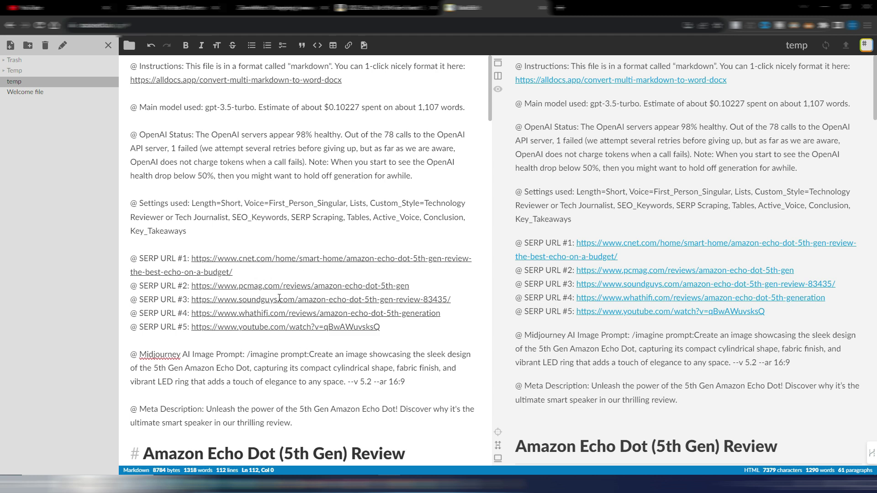
drag(490, 77, 492, 136)
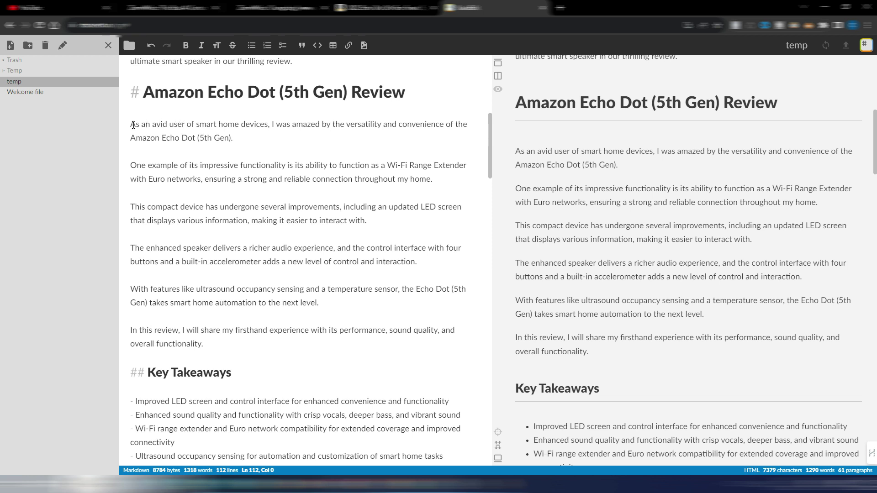
Scroll the pasted article down to the Updated LED Screen section's five bulleted features
drag(132, 125, 241, 124)
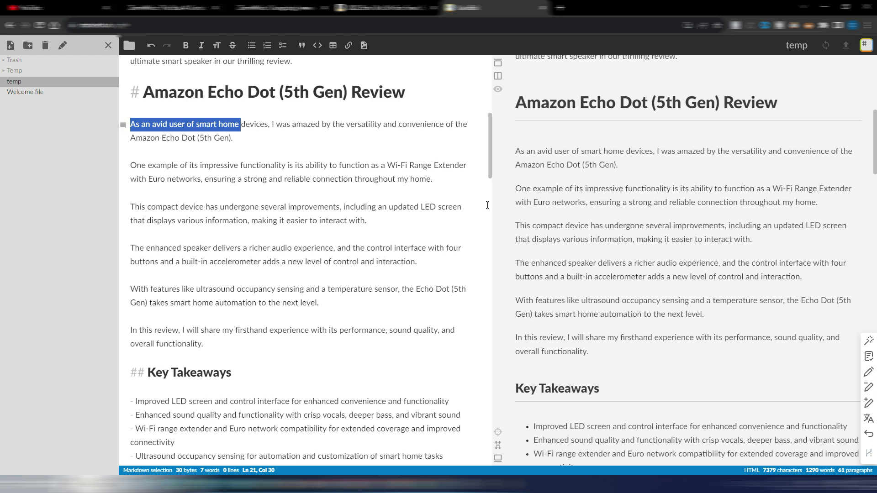
scroll(483, 137, down, 5)
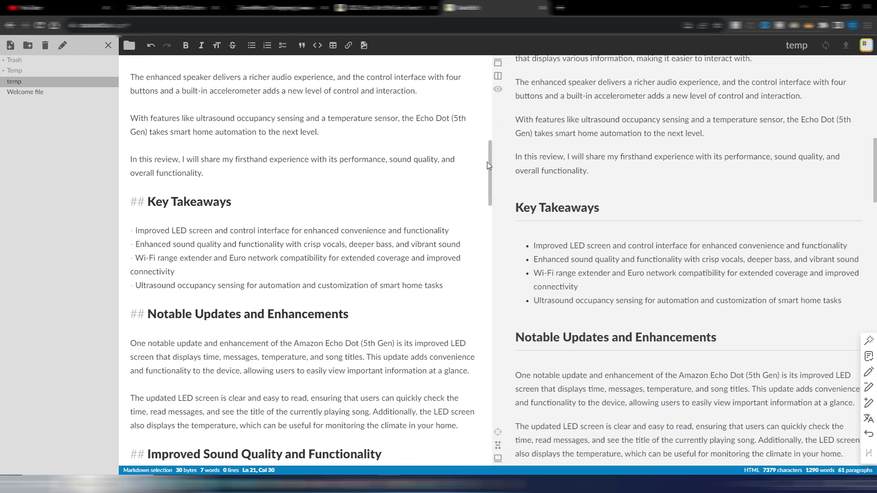
click(344, 172)
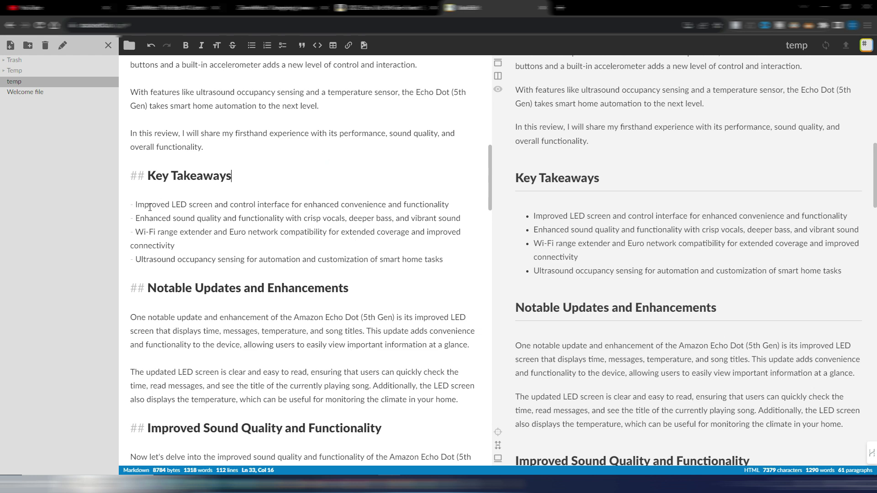
drag(490, 180, 490, 231)
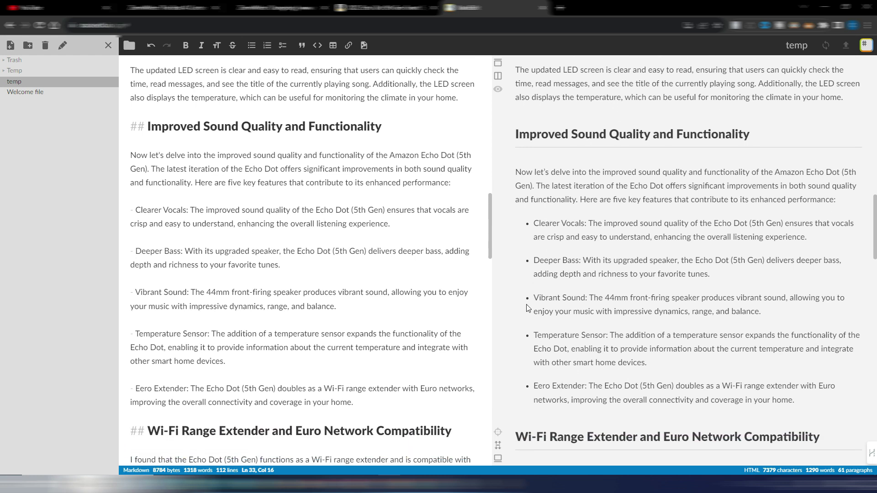
drag(489, 212, 490, 261)
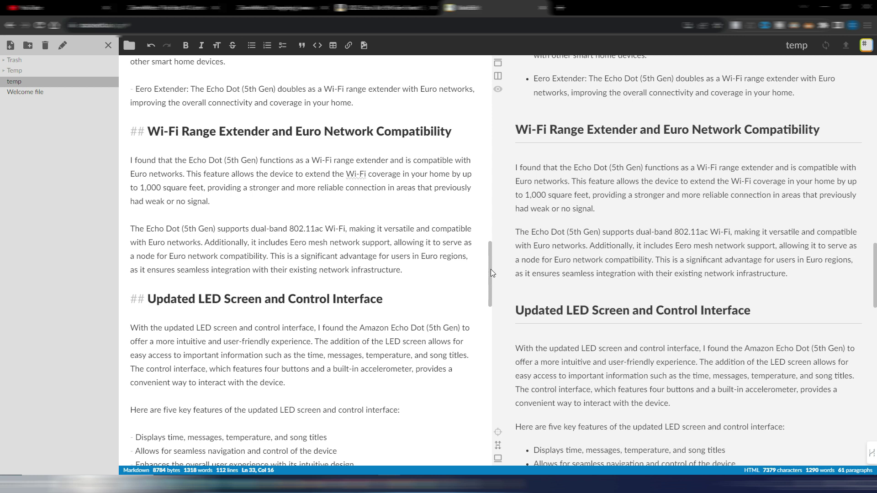
drag(490, 269, 491, 300)
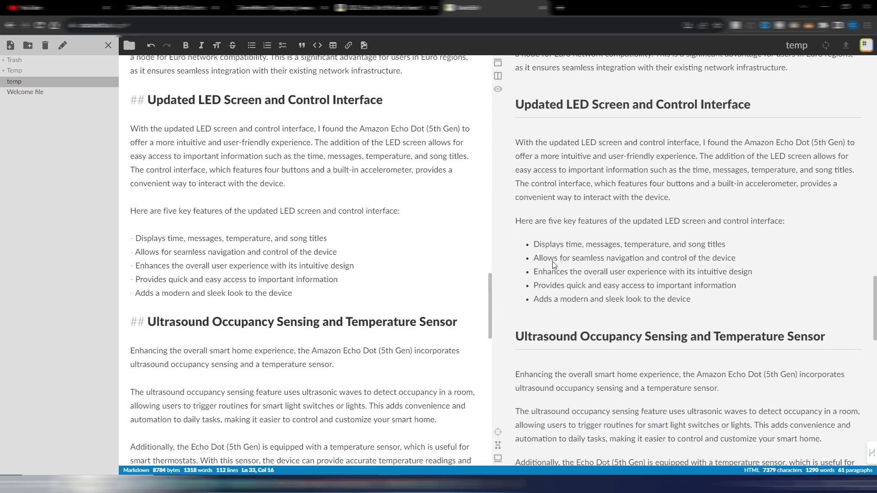
Scroll the remaining StackEdit review sections down to the Conclusion
drag(491, 305, 491, 330)
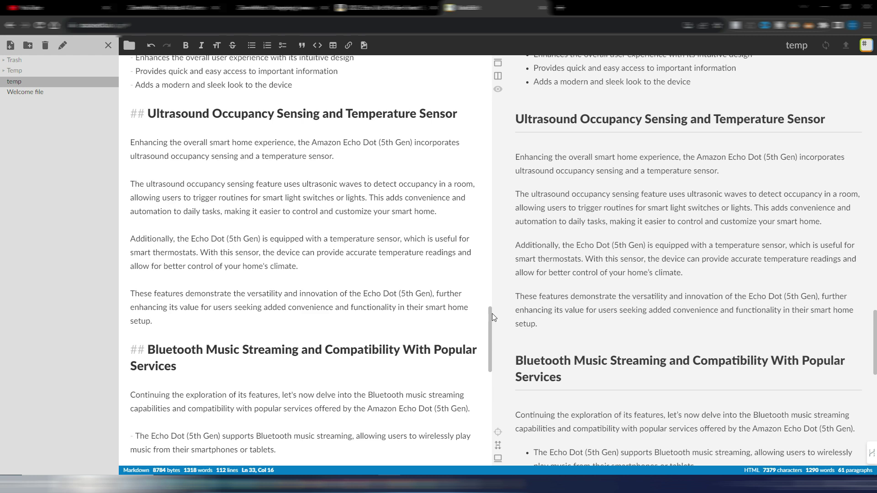
drag(490, 313, 491, 352)
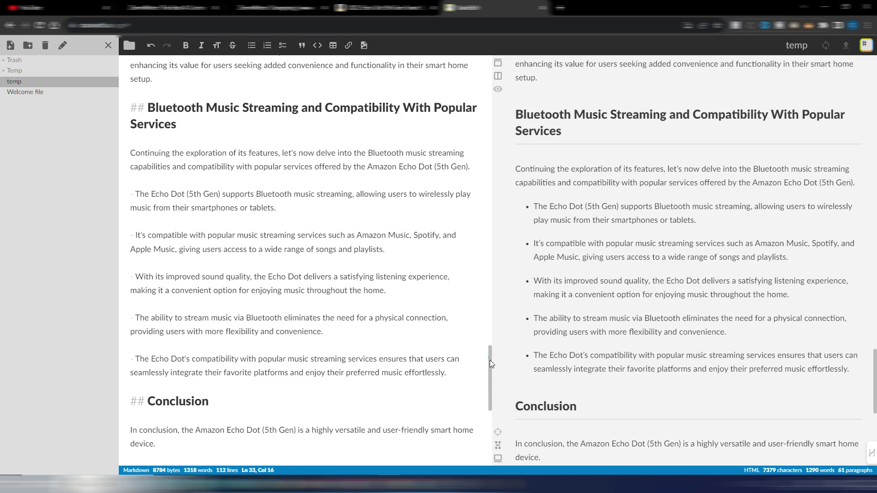
drag(489, 359, 511, 192)
Close ZimmWriter's Output window, move its menu aside, and scroll StackEdit back to the top
mouse_move(411, 484)
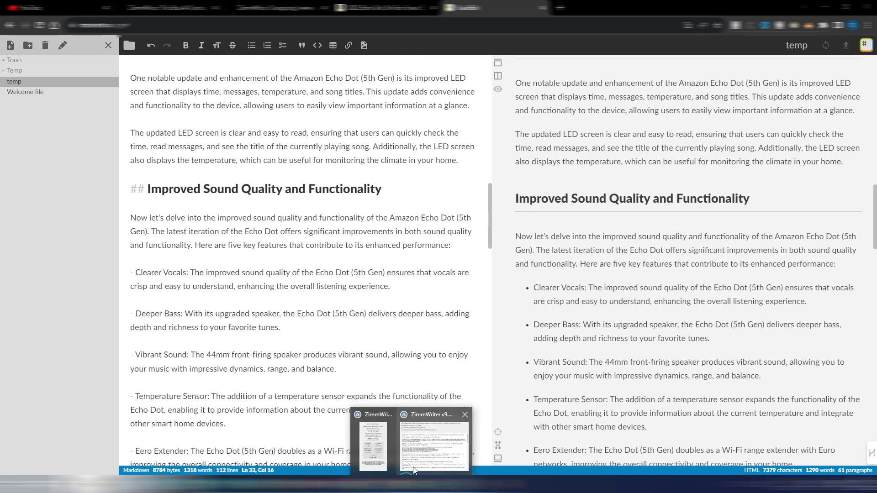
click(427, 413)
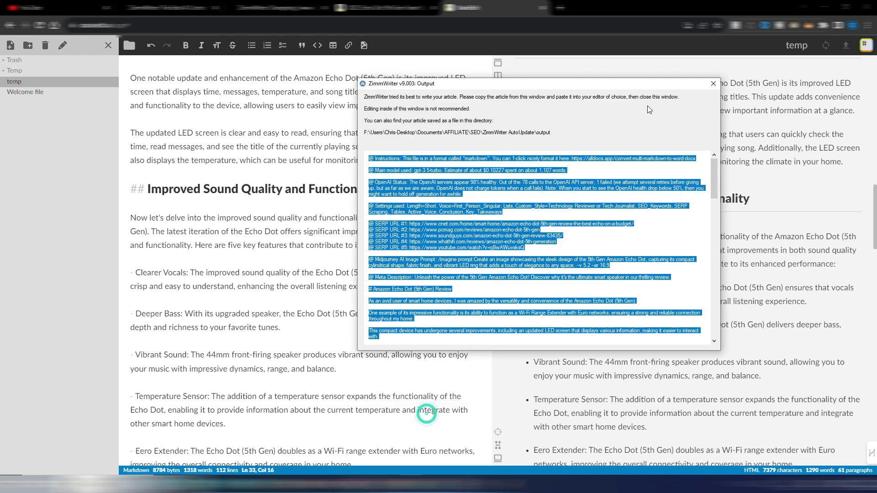
click(713, 83)
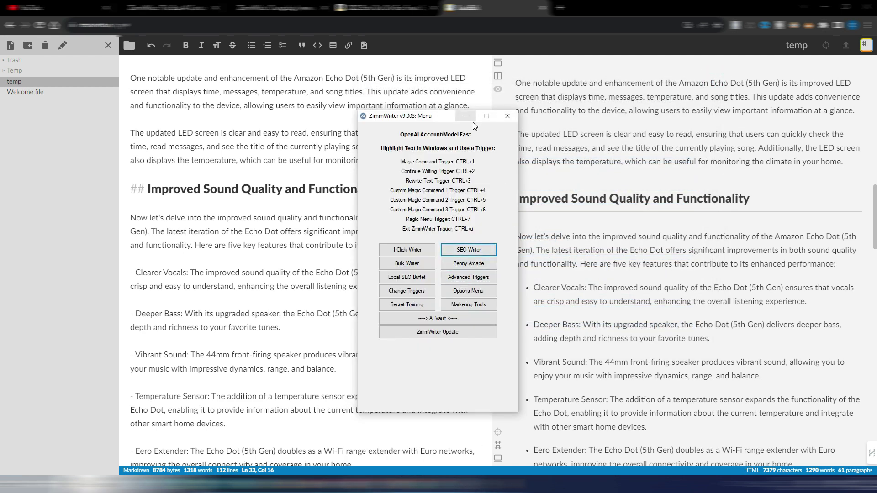
drag(474, 117, 390, 118)
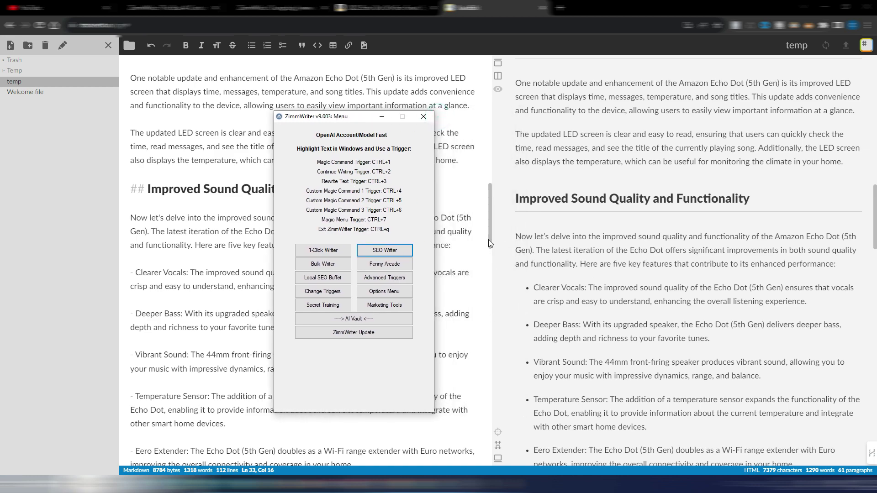
drag(488, 240, 494, 100)
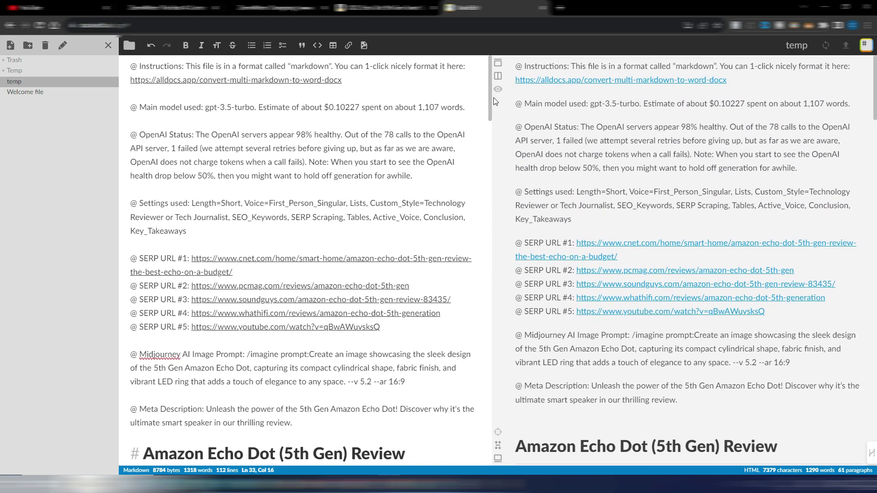
Skim the whole review with the preview scrollbar, then open ZimmWriter's menu with Ctrl+7
click(729, 103)
drag(875, 95, 875, 384)
drag(1, 383, 1, 51)
key(ctrl+7)
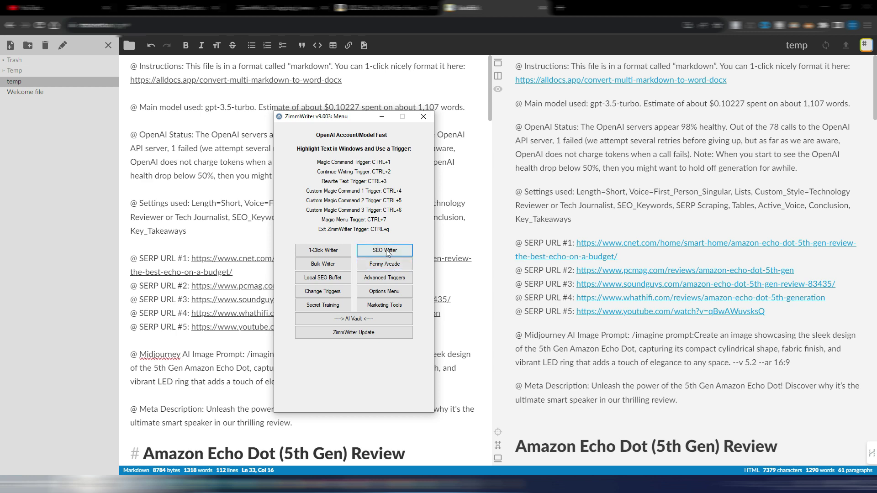
Open the Bulk Blog Writer and select the Amazon Echo Dot page's URL
click(318, 265)
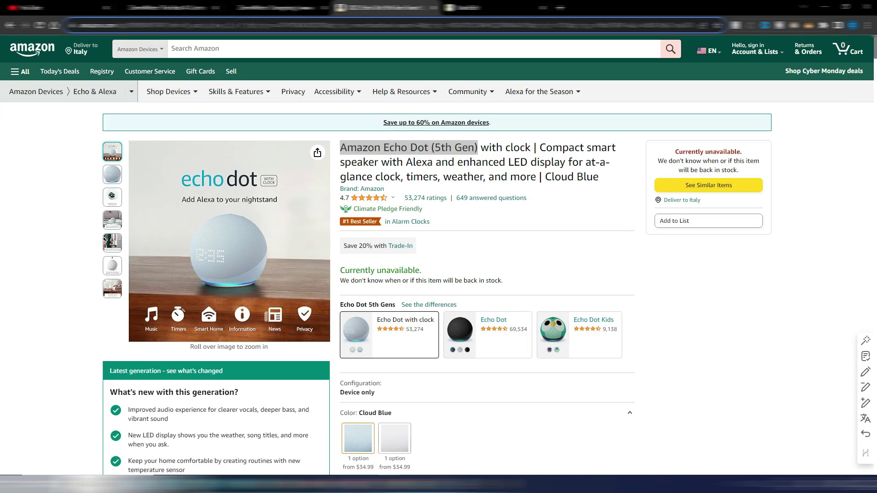
key(ctrl+l)
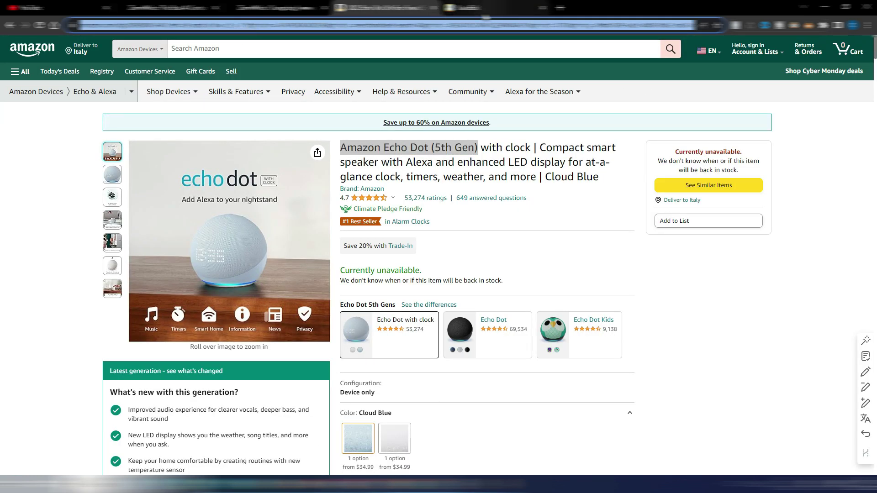
Paste the Amazon Echo Dot (5th Gen) product URL as a Bulk Blog Writer title, then check the SERP Scraping settings
mouse_move(411, 484)
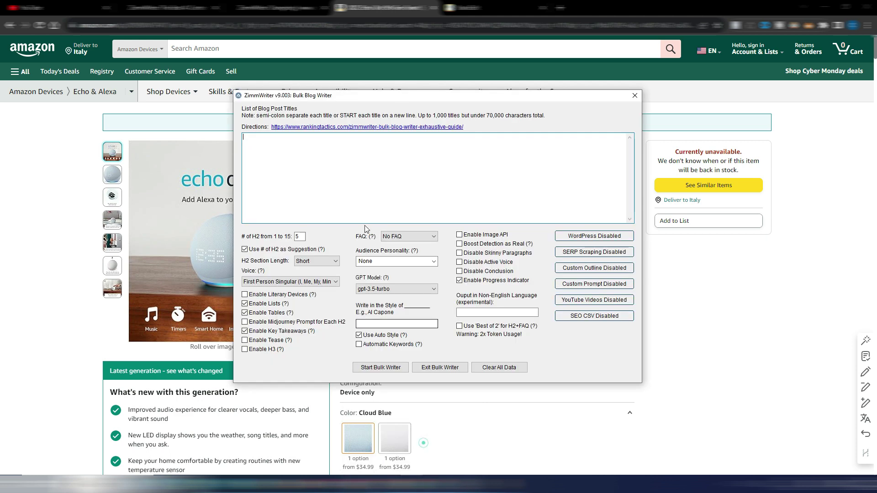
click(425, 444)
right_click(273, 145)
click(288, 183)
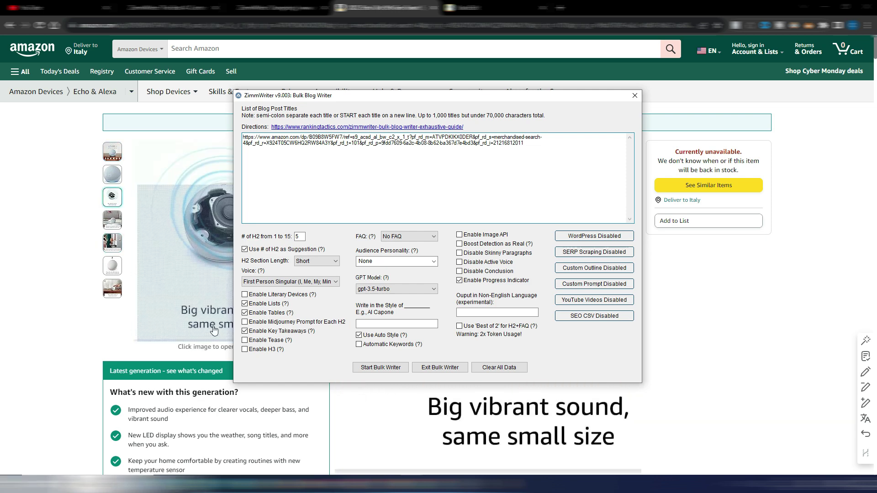
click(596, 252)
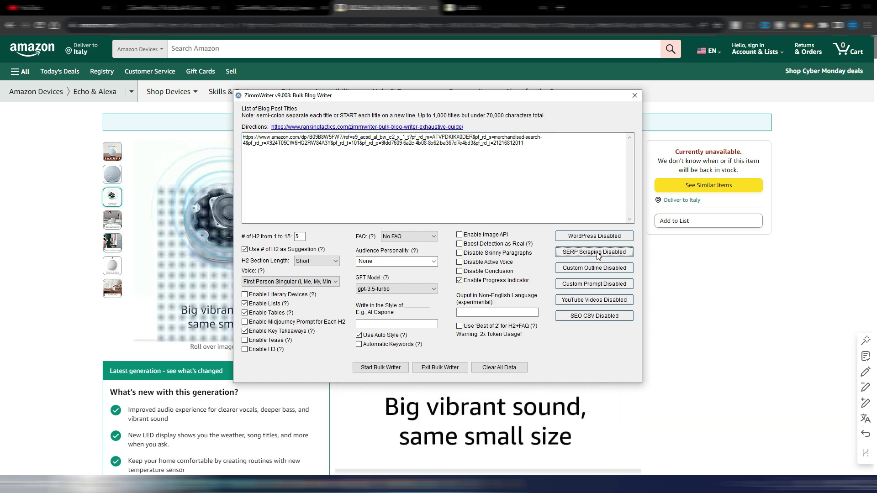
click(543, 142)
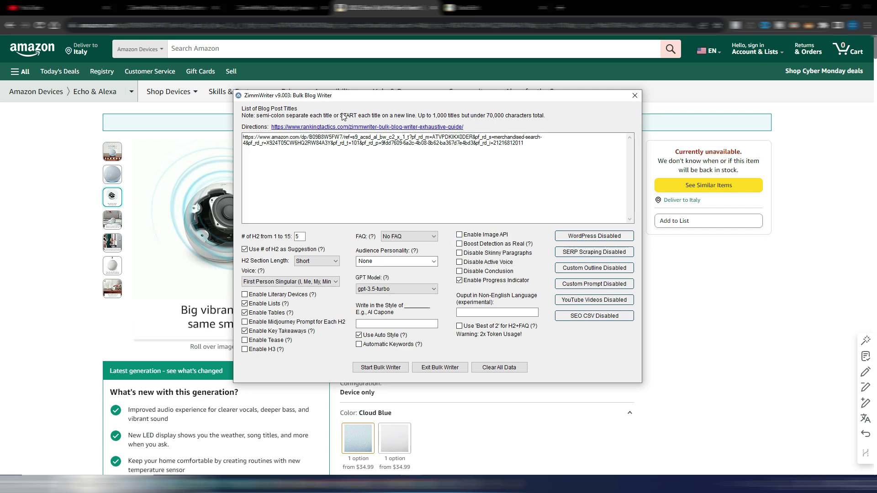
Close the Bulk Blog Writer, move the menu beside the Version 9.000 changelog, and return to the pricing countdown page
click(634, 95)
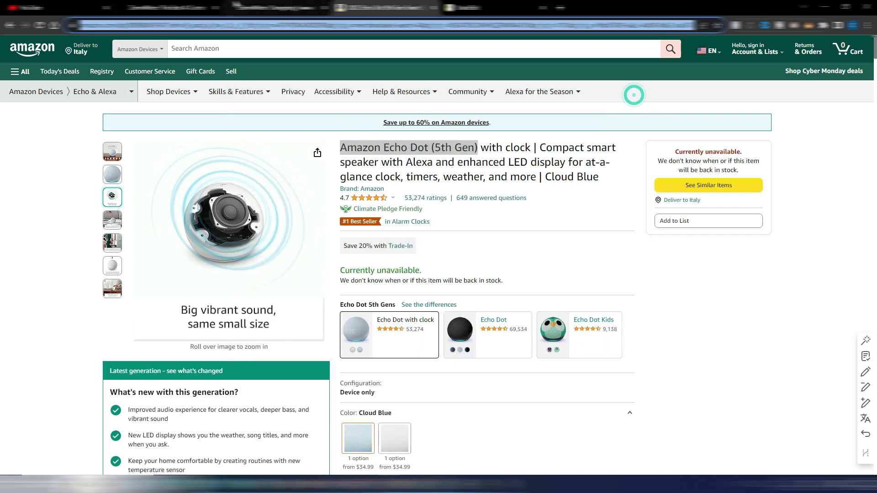
click(265, 7)
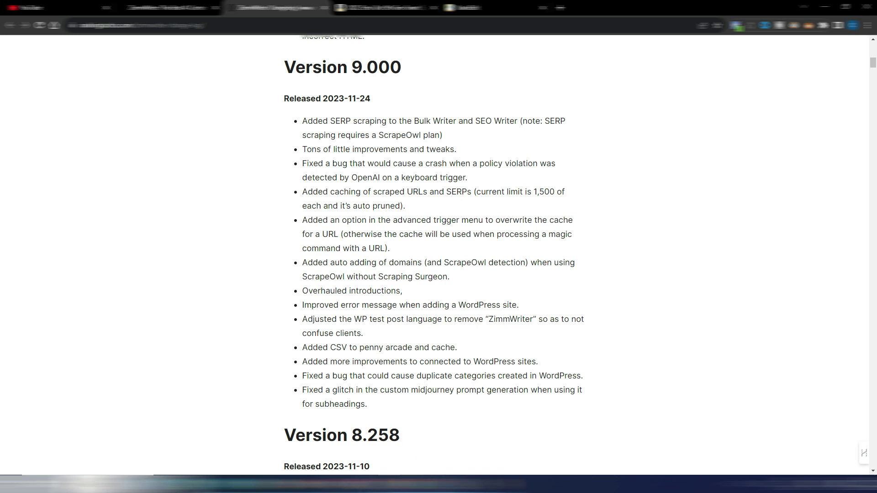
drag(358, 115, 194, 96)
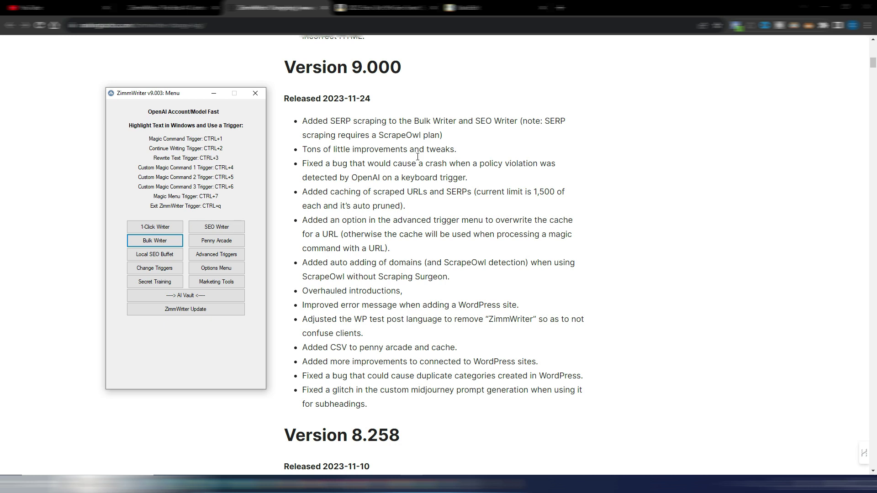
click(169, 8)
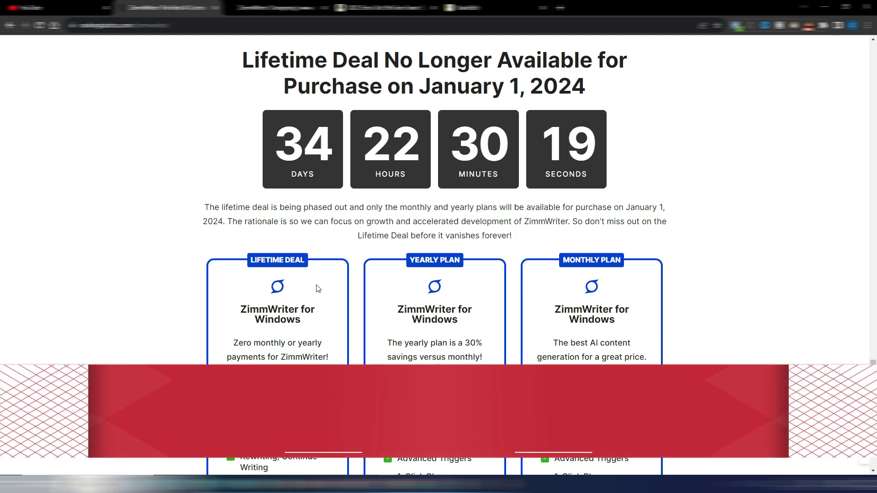
scroll(358, 249, down, 1)
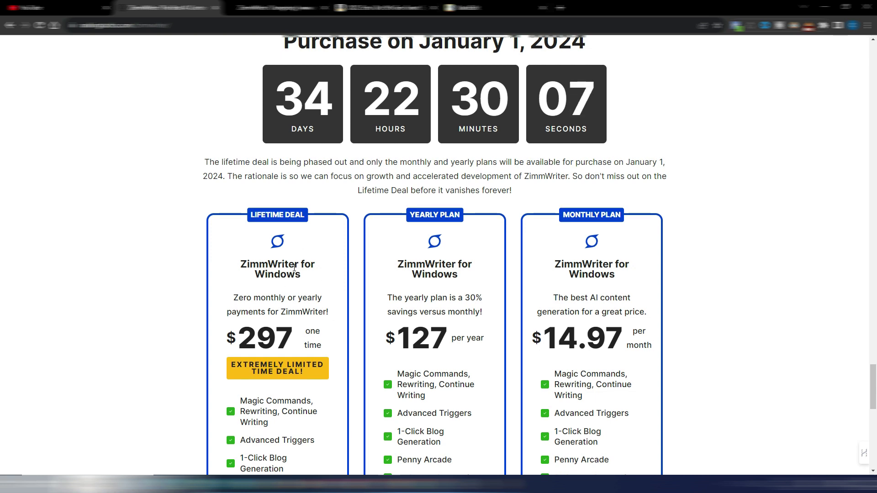
scroll(295, 271, up, 1)
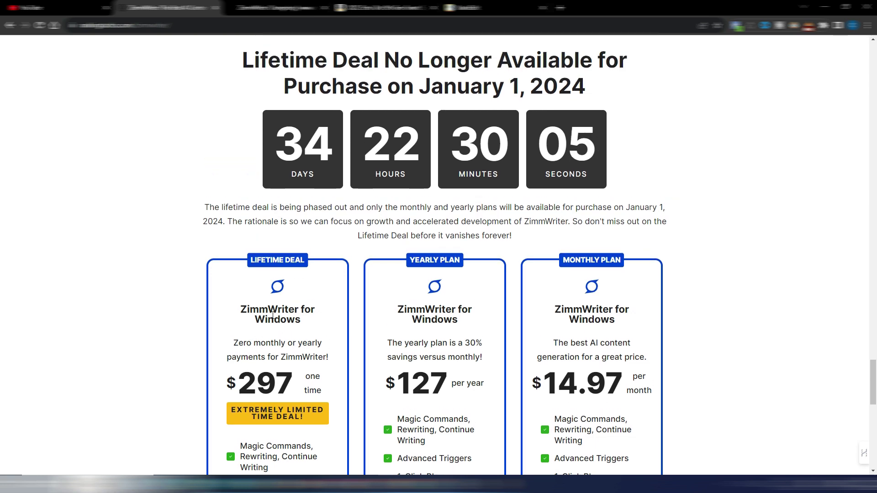
scroll(290, 305, down, 2)
scroll(289, 305, down, 3)
scroll(290, 305, up, 2)
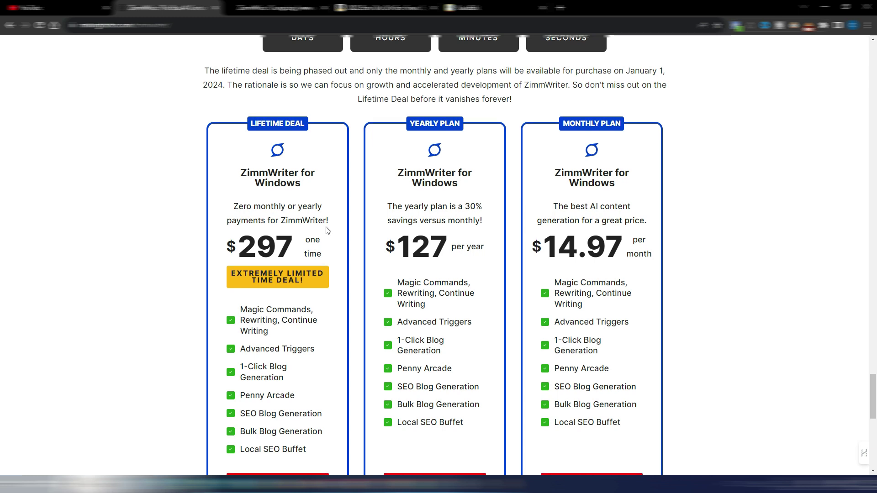
scroll(183, 206, up, 3)
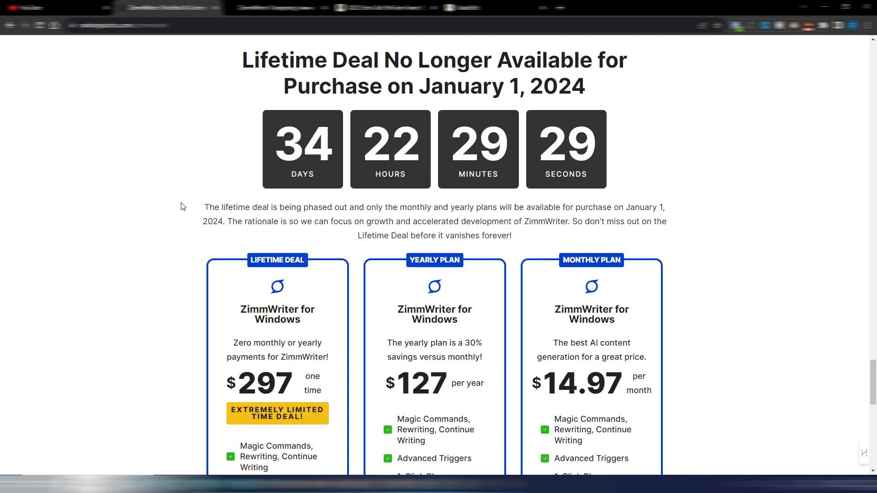